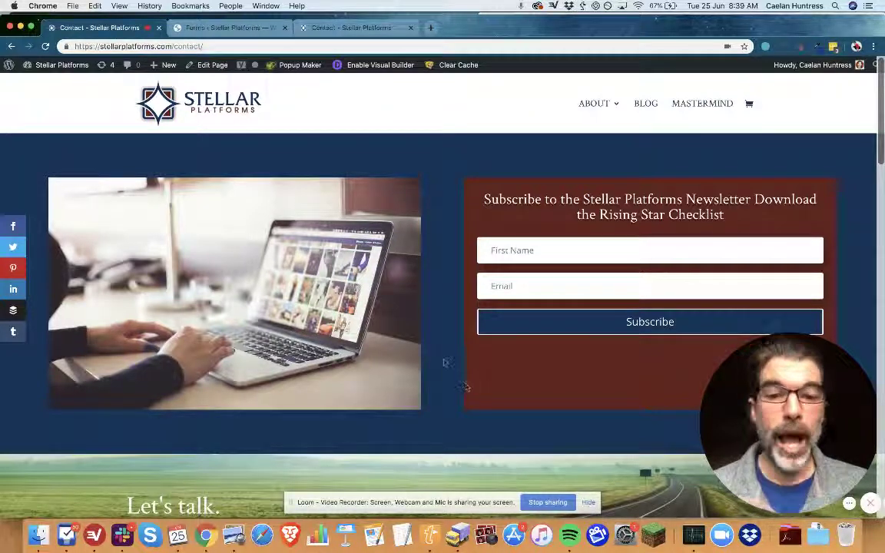
Step: Examine the Contact page's newsletter subscribe form and its "What should we talk about?" contact form
scroll(444, 362, "down", 5)
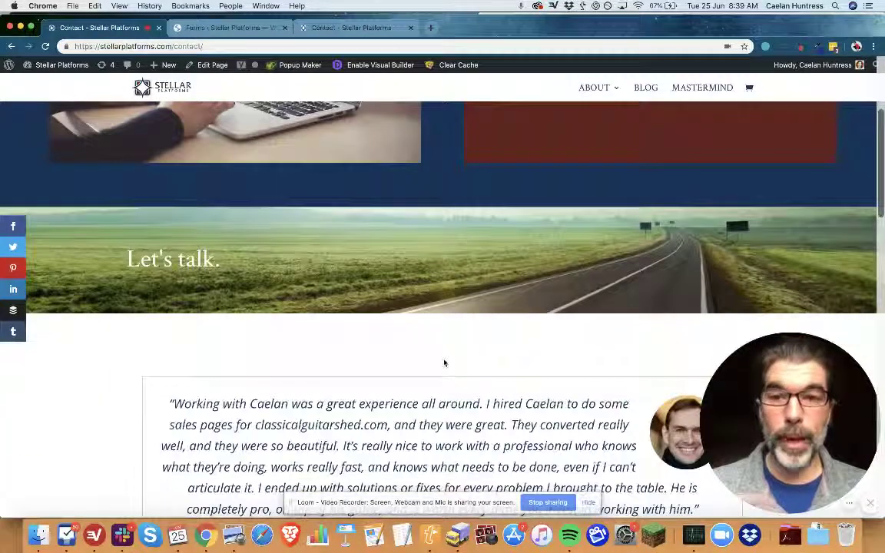
scroll(444, 362, "down", 1)
scroll(444, 363, "down", 8)
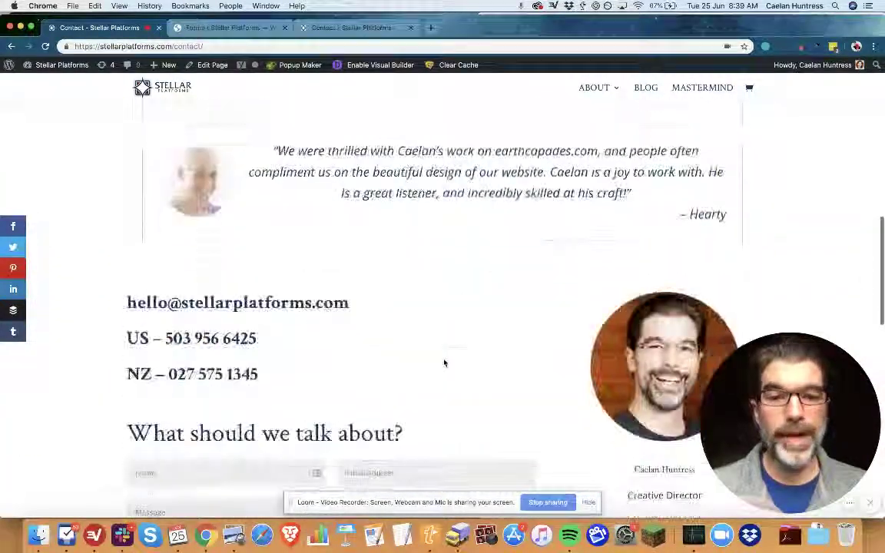
scroll(443, 362, "down", 8)
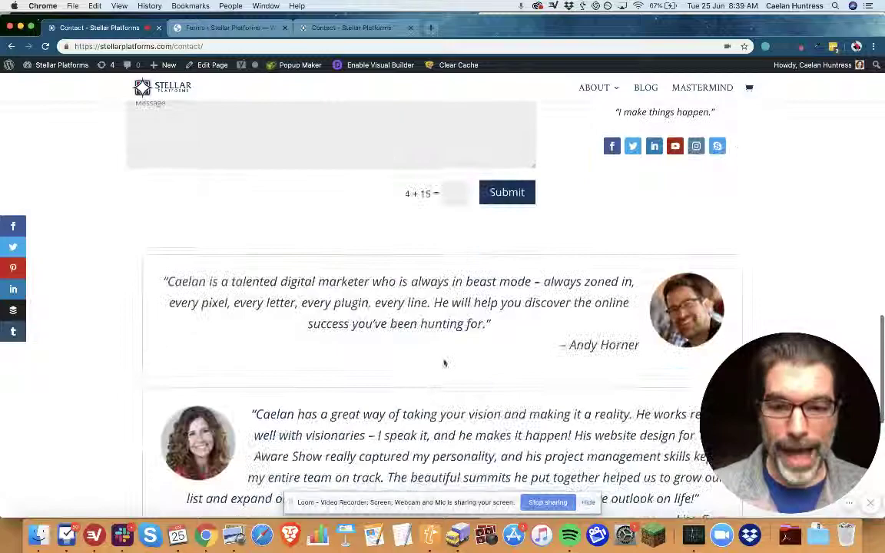
scroll(443, 363, "up", 5)
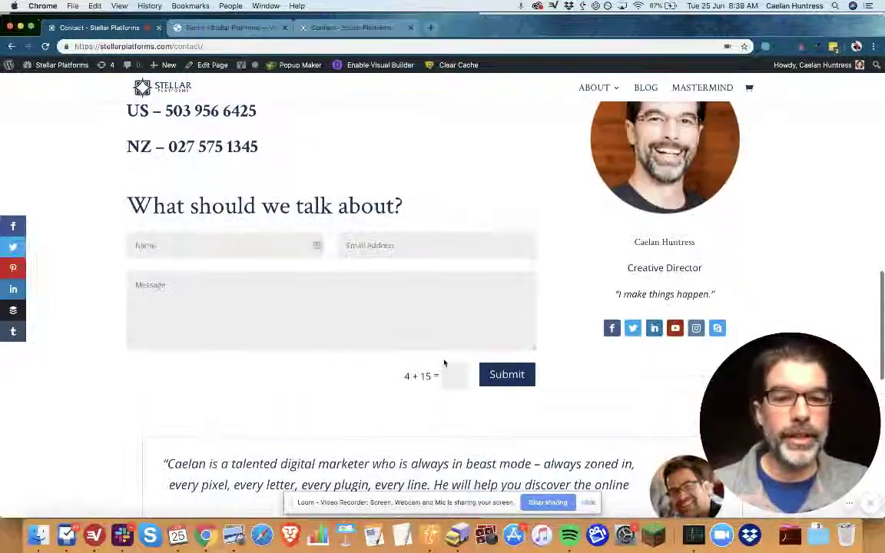
scroll(604, 361, "up", 12)
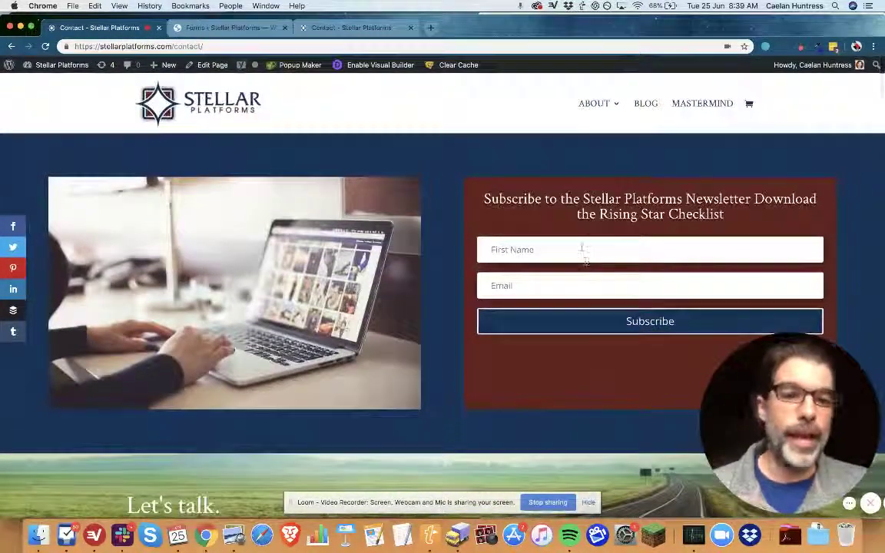
left_click(581, 246)
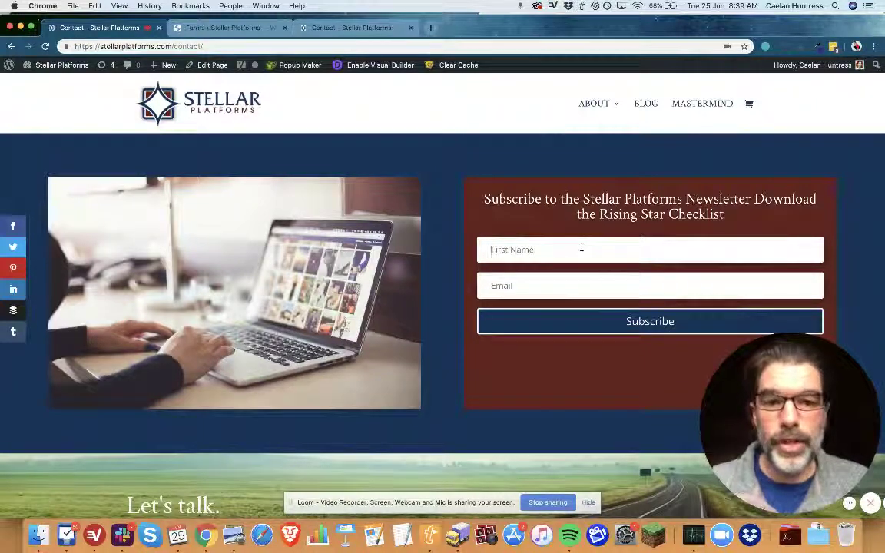
scroll(582, 247, "down", 6)
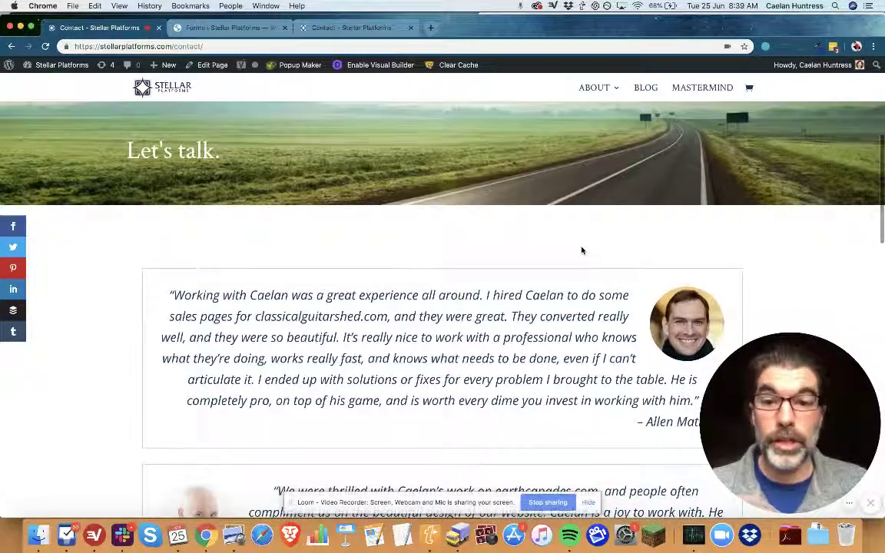
scroll(581, 250, "down", 10)
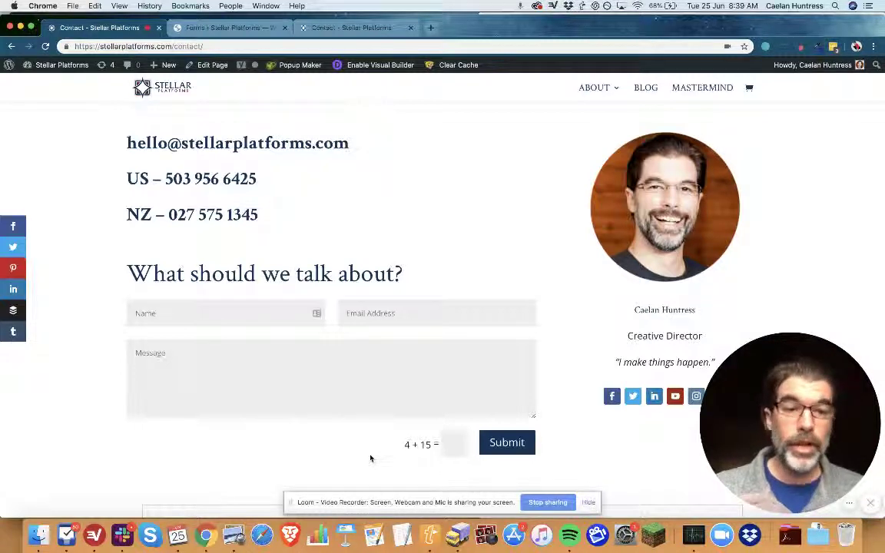
Step: Add a Checkboxes field to the Contact form in the WordPress form editor, labelled "Subscribe to the Stellar Platforms Newsletter?"
left_click(234, 29)
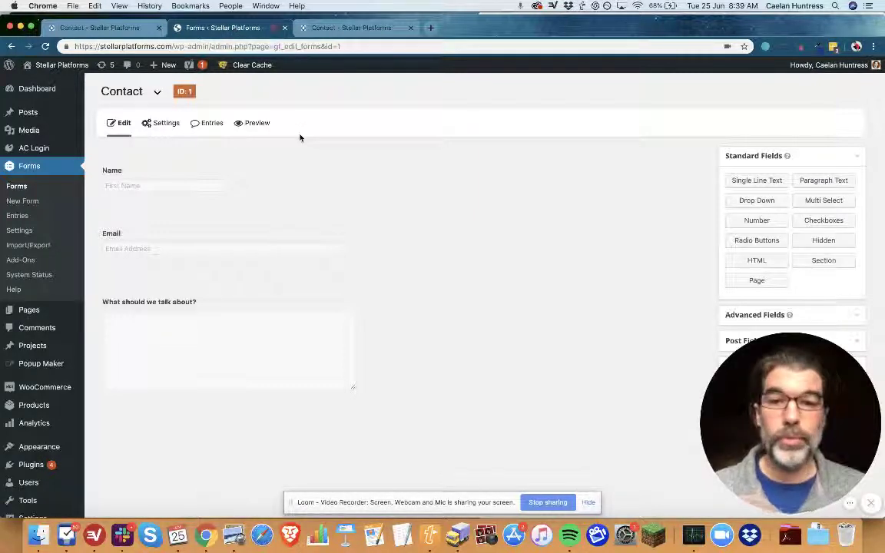
mouse_move(164, 125)
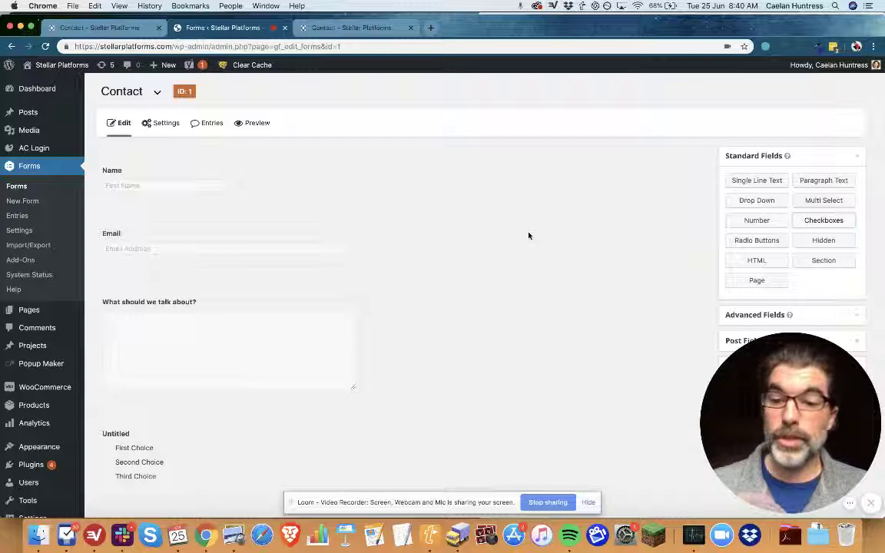
scroll(529, 235, "down", 3)
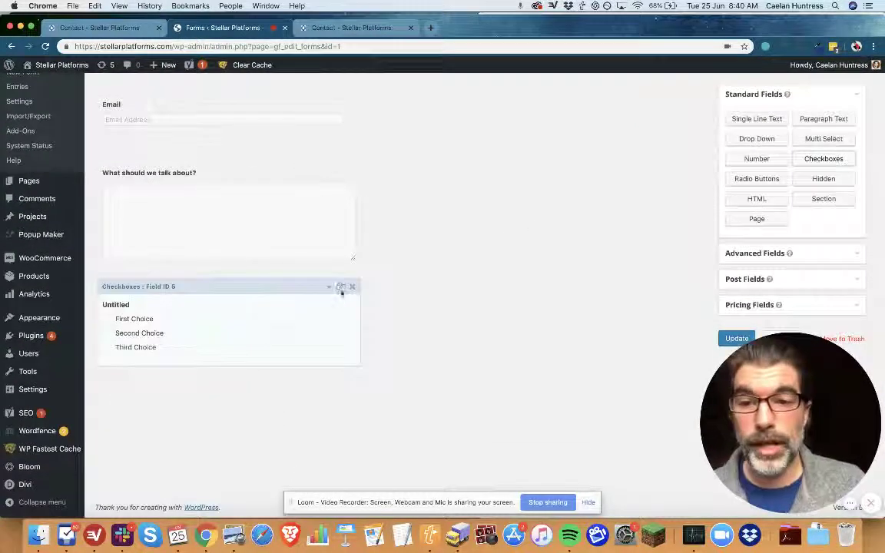
left_click(332, 286)
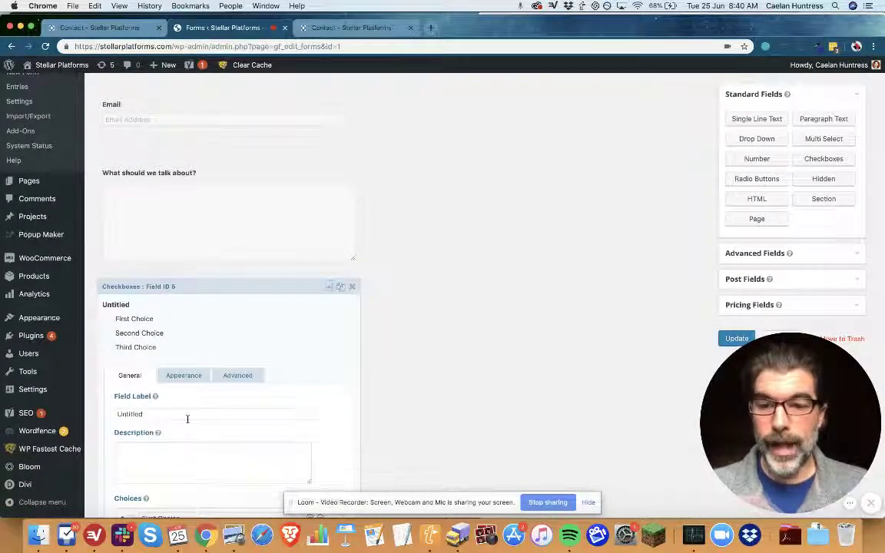
double_click(121, 413)
type("Subs")
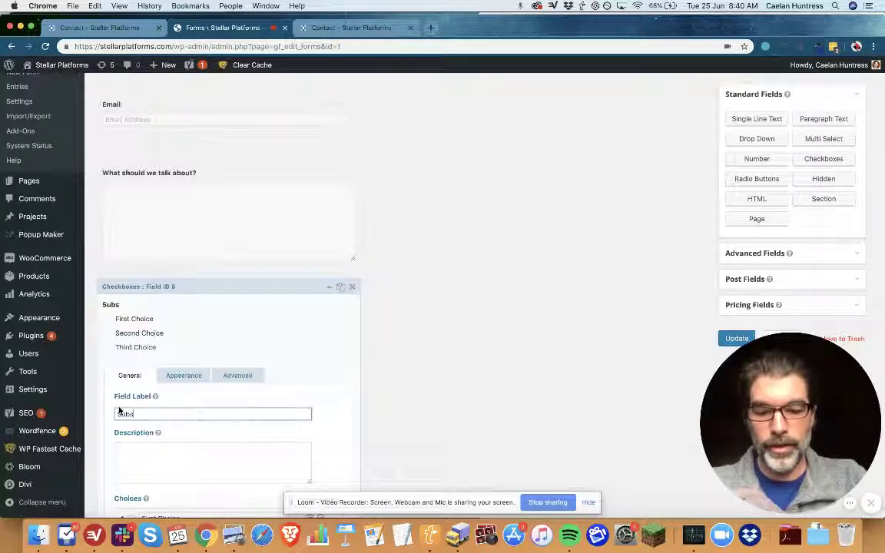
type("cribe to the")
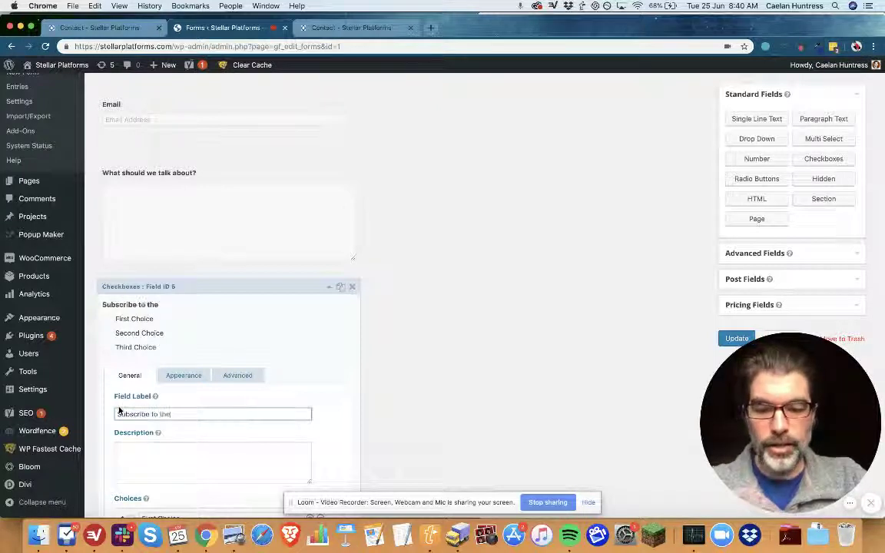
type(" Stellar P")
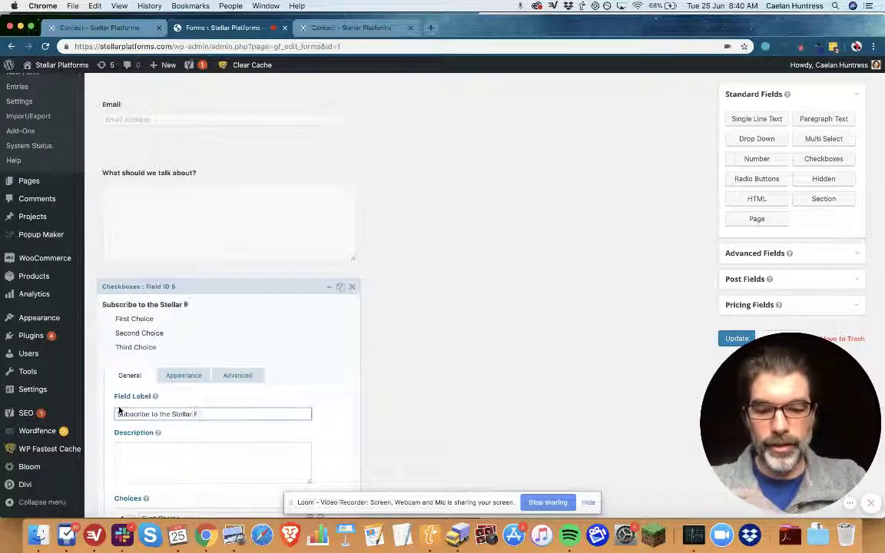
type("latforms Newsltter?")
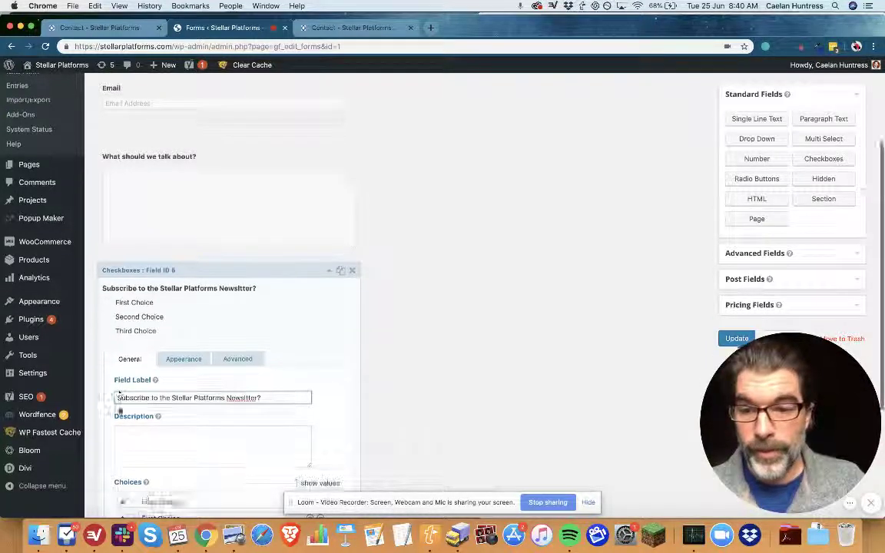
scroll(119, 411, "down", 3)
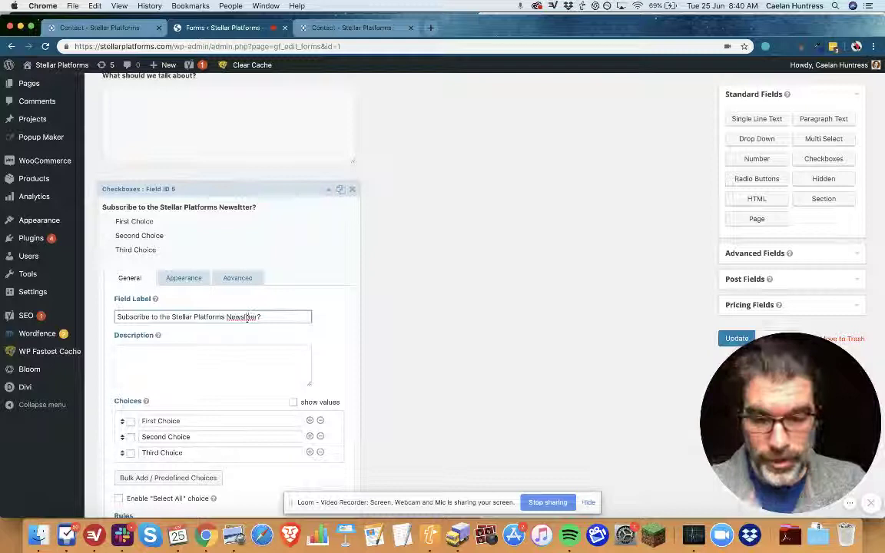
Step: Rename the newsletter field's first choice "Yes, please!", preselect it, and remove the second and third choices
triple_click(180, 422)
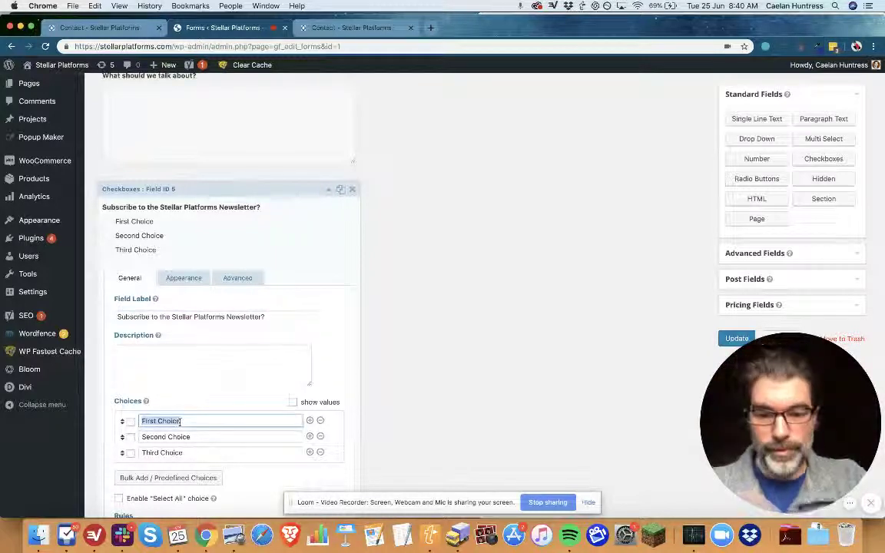
type("Yes, P")
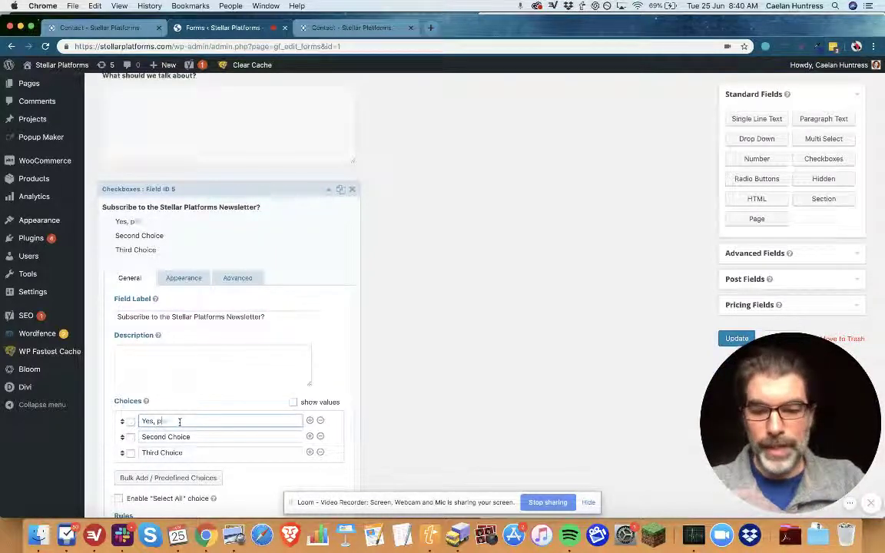
left_click(131, 422)
left_click(320, 436)
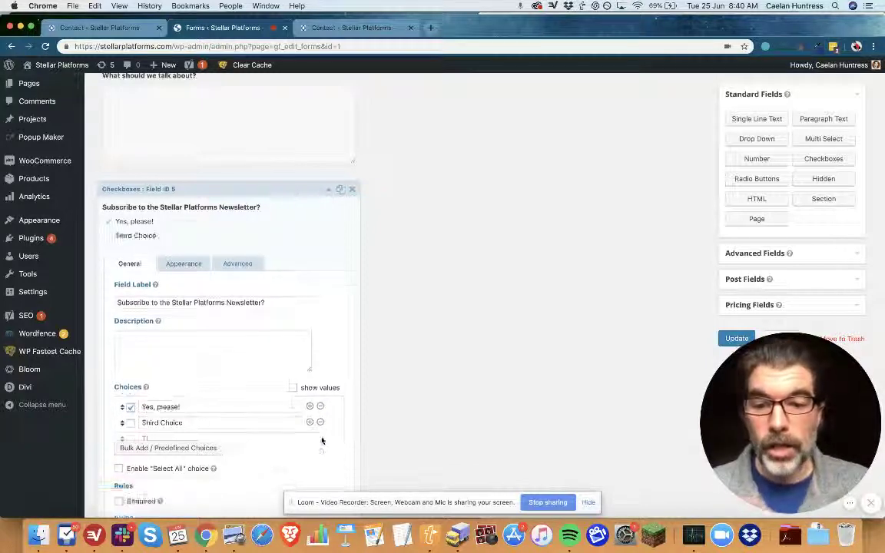
left_click(320, 421)
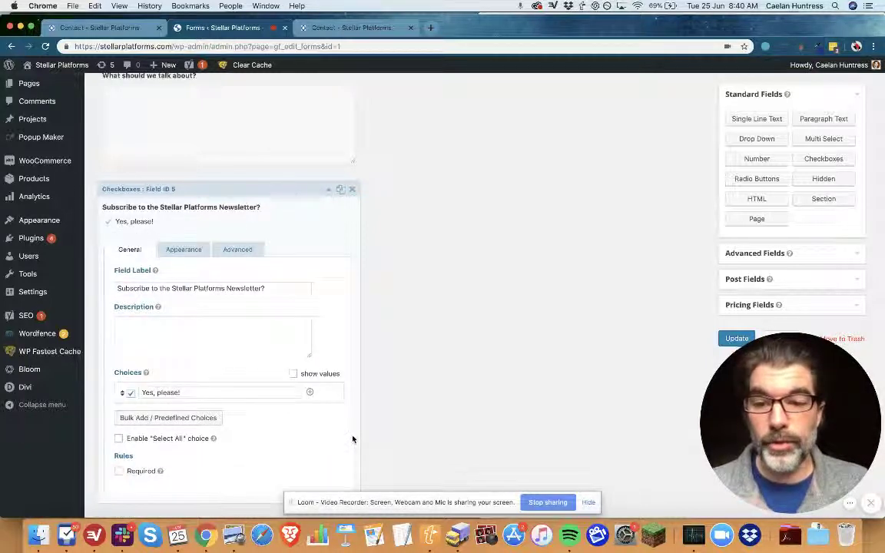
Step: Collapse the newsletter checkbox field's settings and save the updated Contact form
scroll(353, 438, "down", 1)
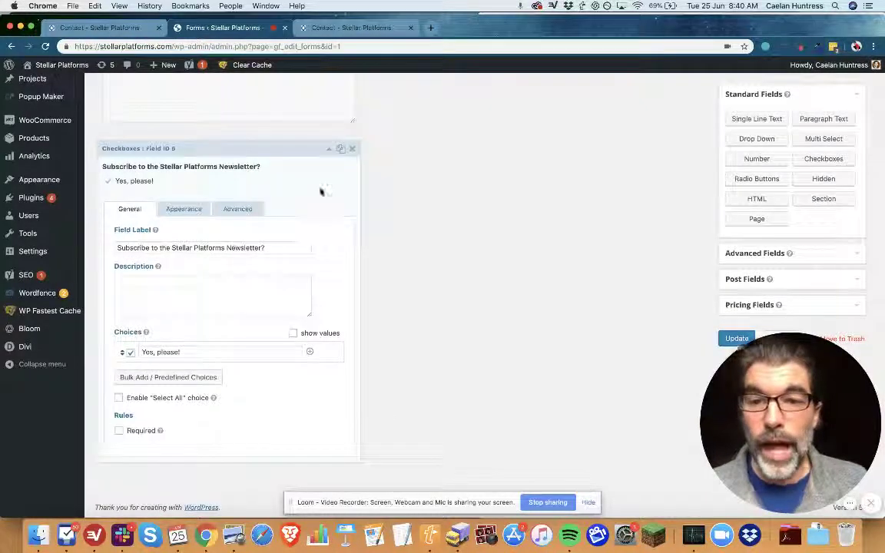
left_click(328, 151)
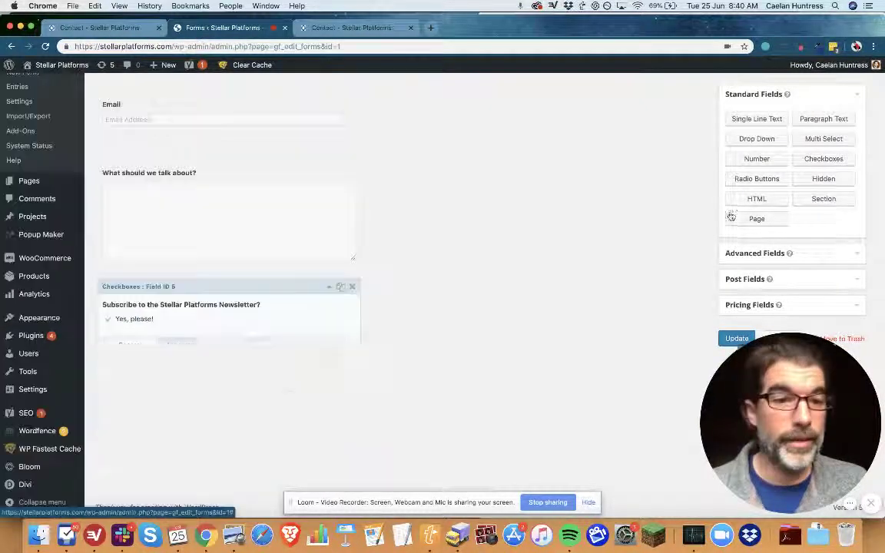
left_click_drag(803, 370, 617, 370)
left_click(735, 338)
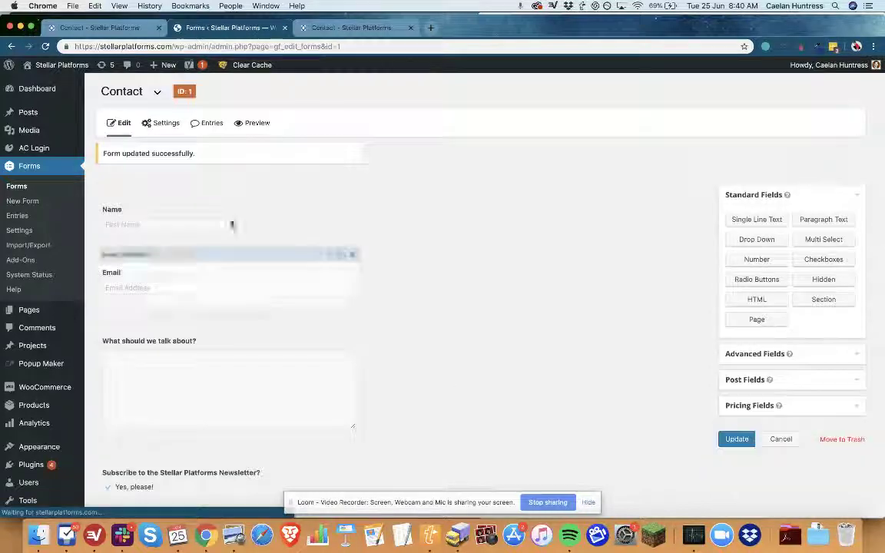
Step: Open the Contact form's ConvertKit feed "Subscribe to Newsletter conditional" for editing
mouse_move(164, 124)
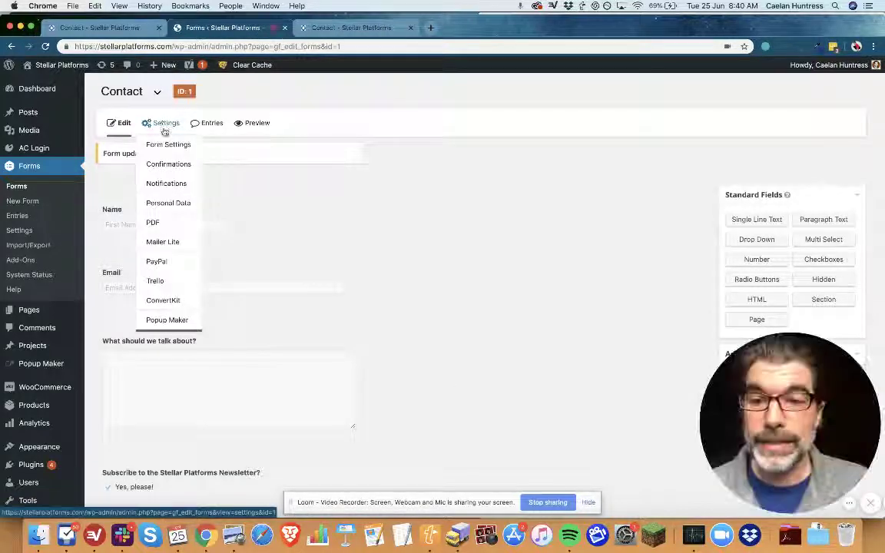
left_click(178, 300)
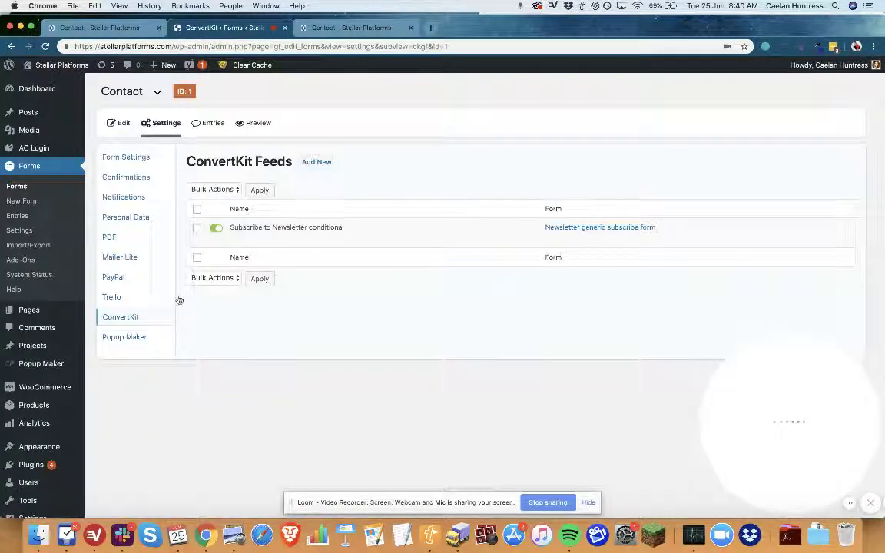
mouse_move(232, 235)
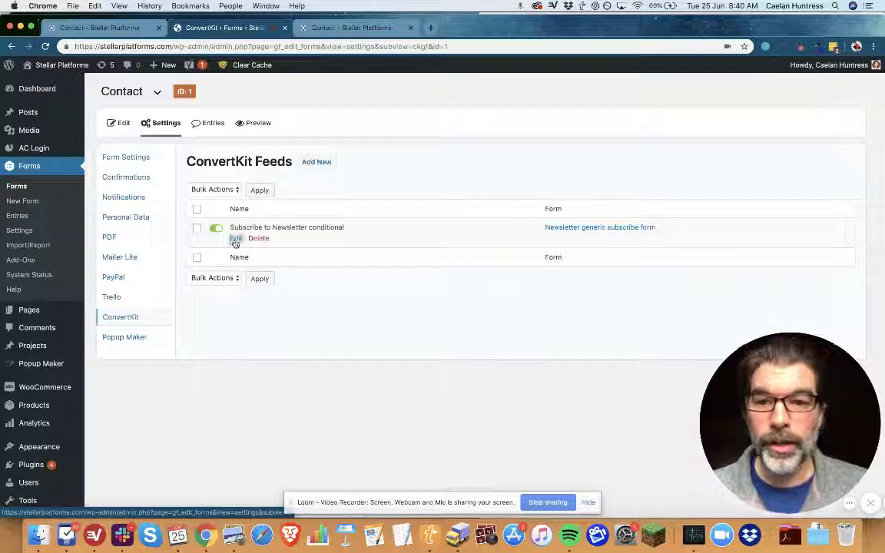
left_click(235, 240)
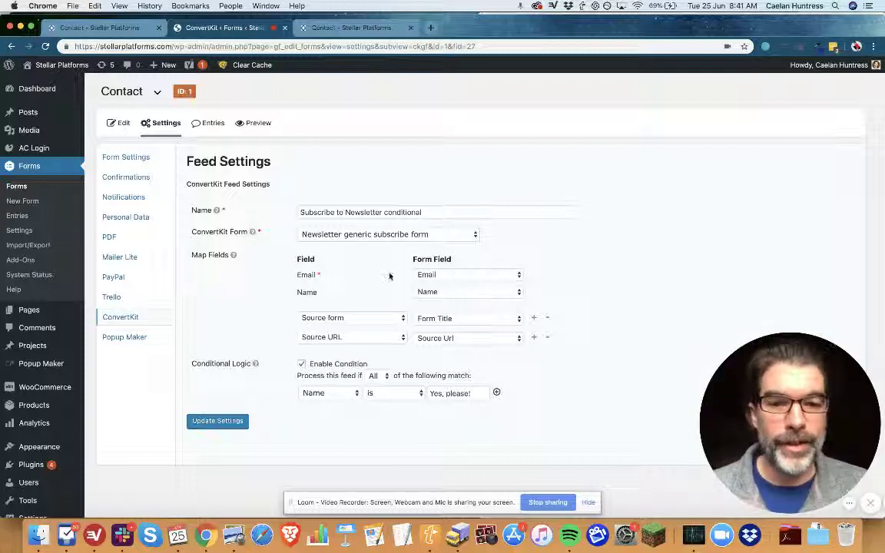
Step: Make the feed process only if "Subscribe to the Stellar Platforms Newsletter?" is "Yes, please!", and save the feed settings
left_click(301, 366)
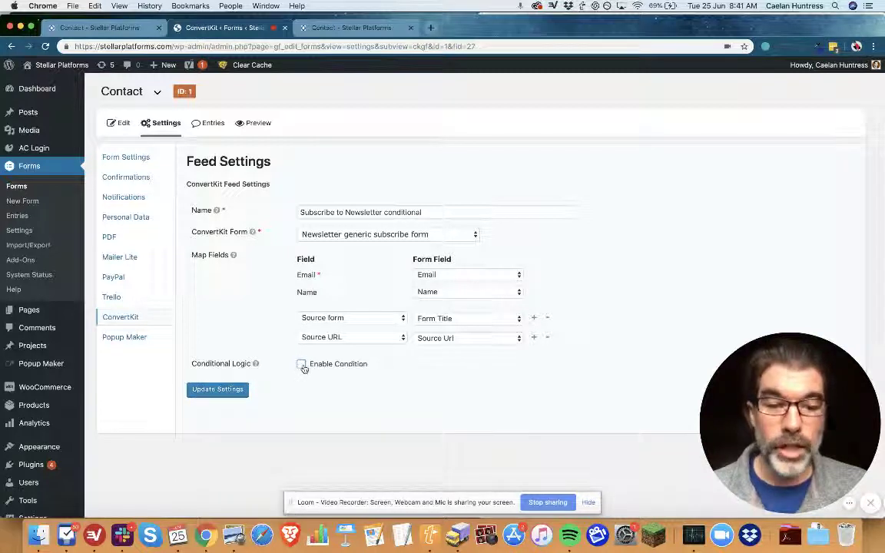
left_click(301, 364)
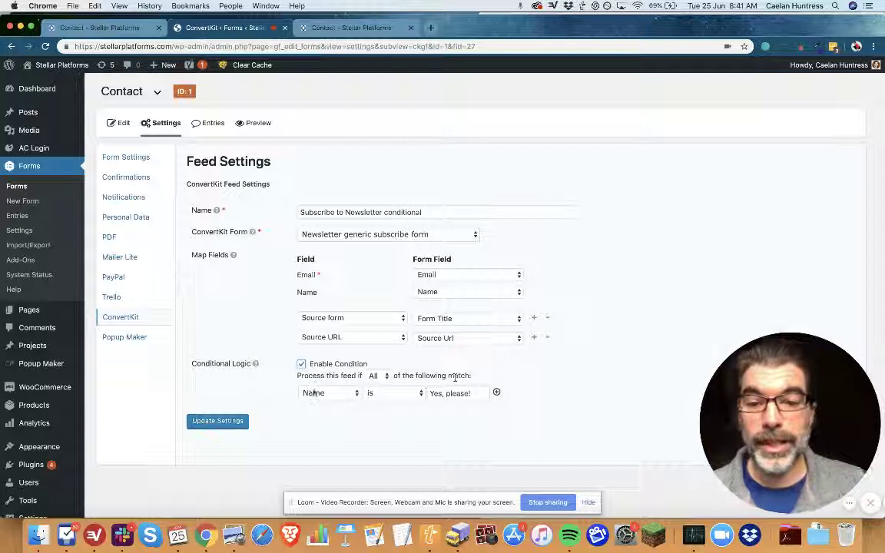
left_click(326, 392)
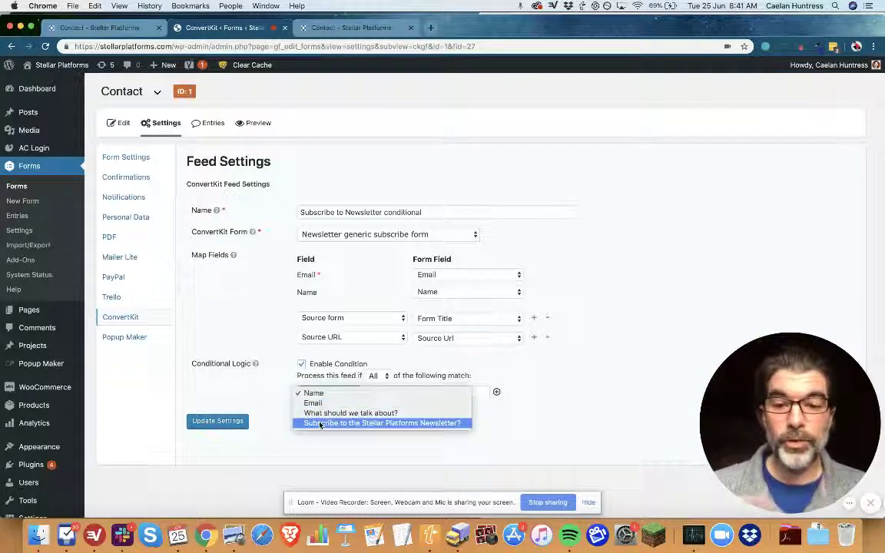
left_click(321, 424)
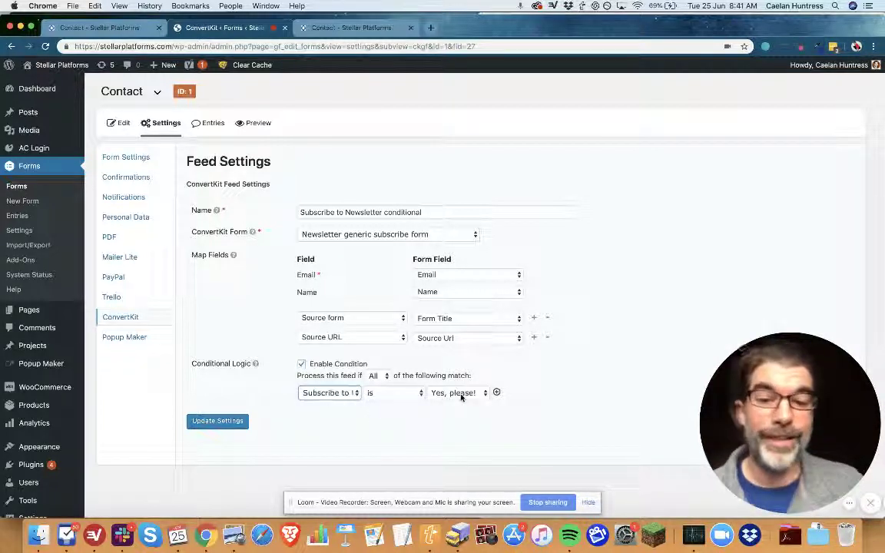
left_click(218, 422)
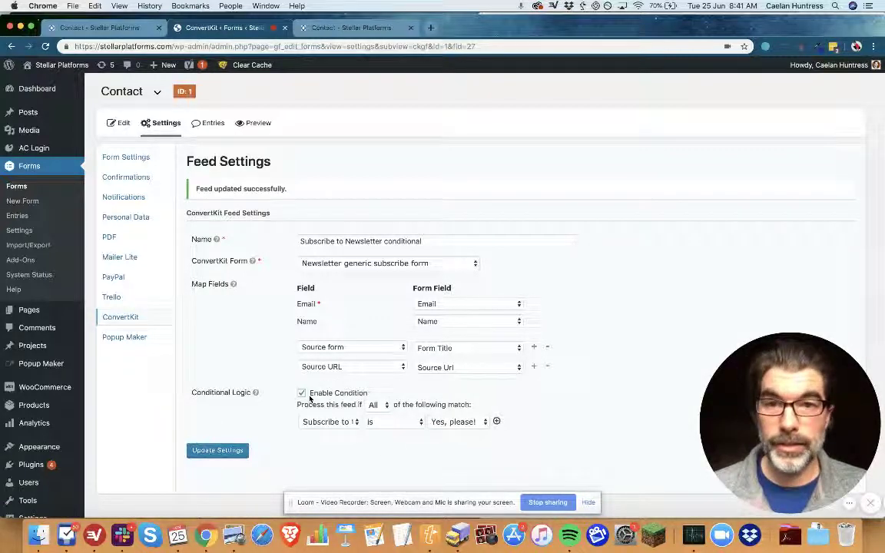
Step: Delete the existing "What should we talk about?" contact form module from the Contact page in the visual builder
left_click(344, 31)
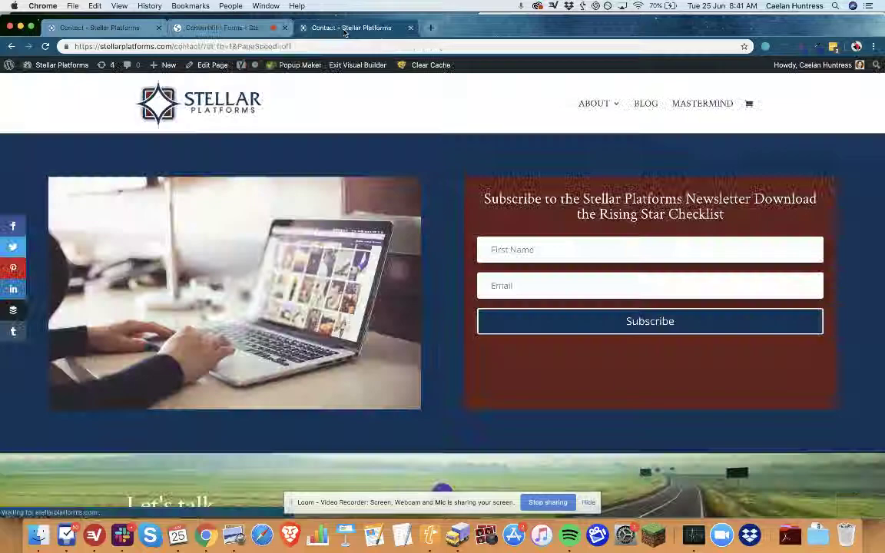
scroll(415, 170, "down", 5)
scroll(414, 170, "down", 12)
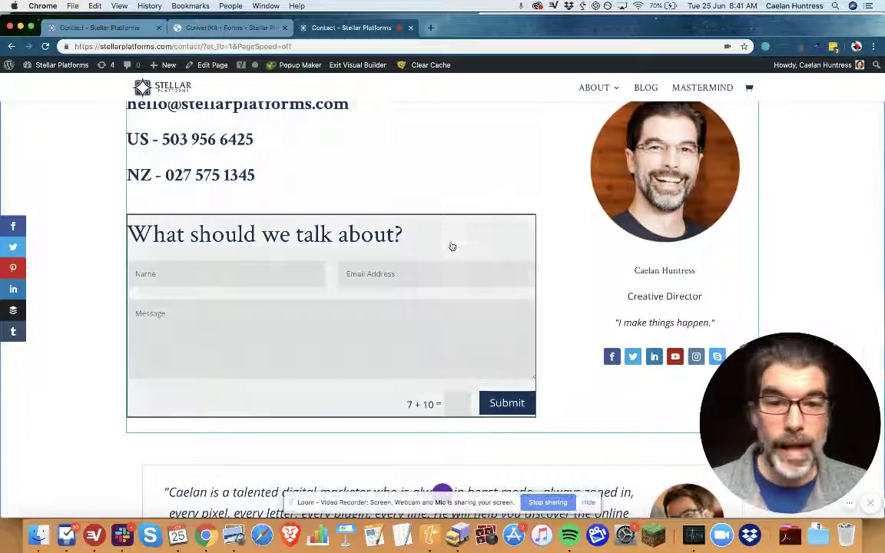
mouse_move(463, 241)
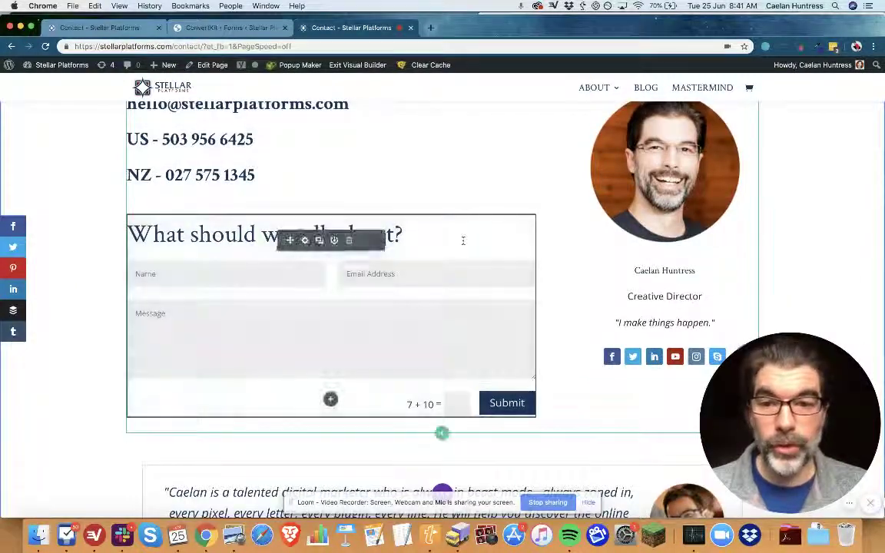
left_click(350, 242)
scroll(299, 221, "up", 2)
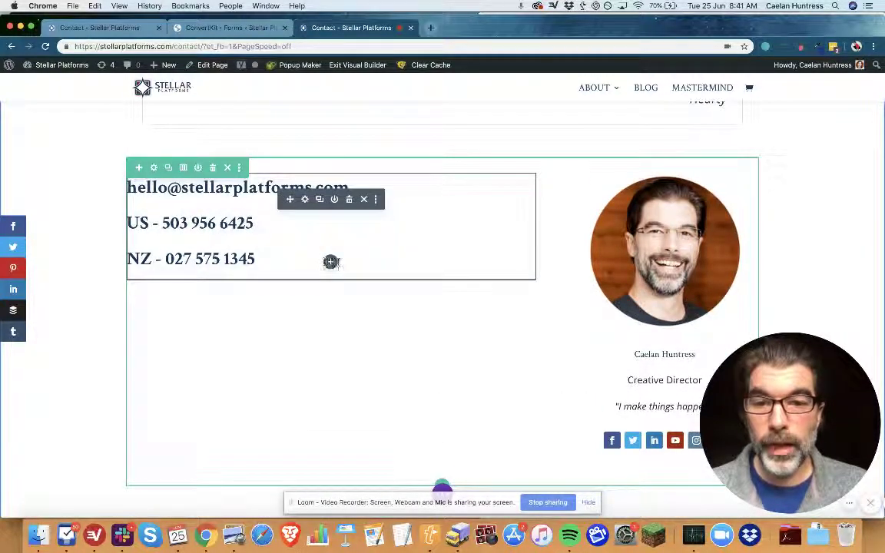
Step: Insert a Text module below the phone numbers containing [gravityform id="1" title="false" description="false"], and save the module
left_click(331, 262)
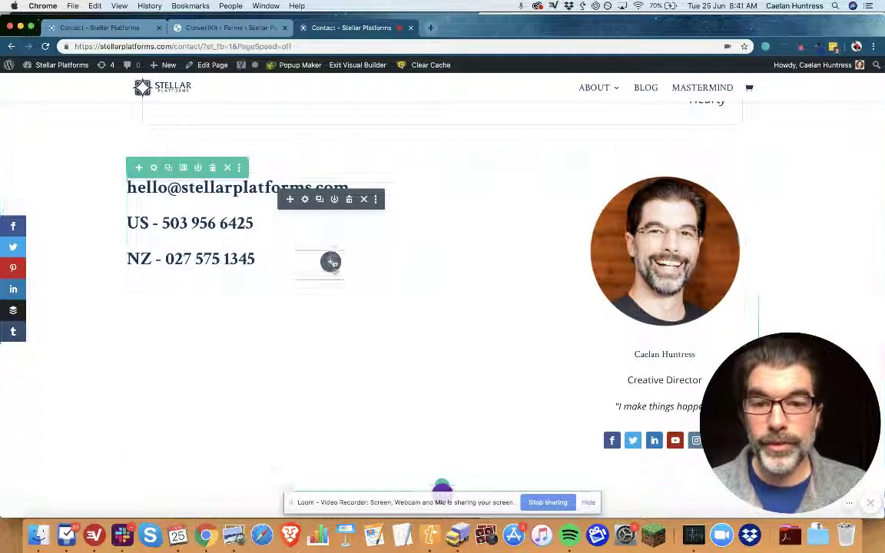
type("text")
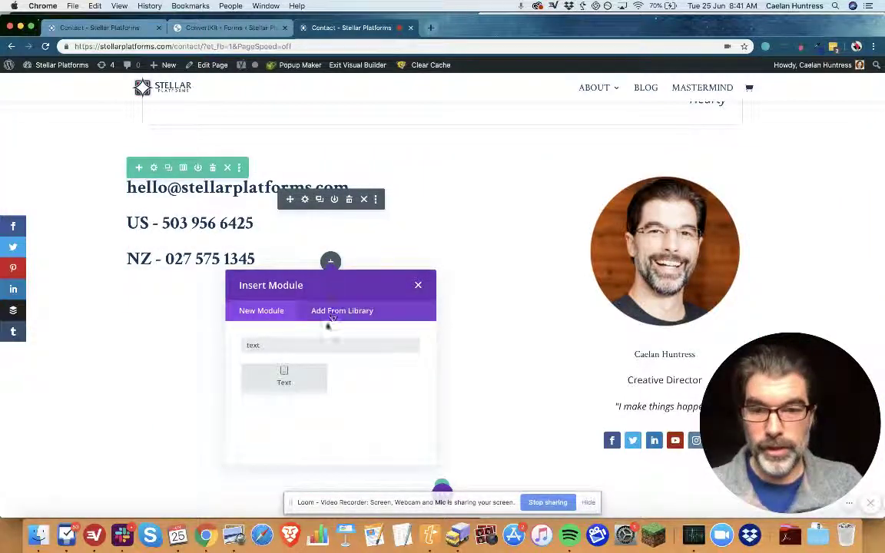
left_click(270, 387)
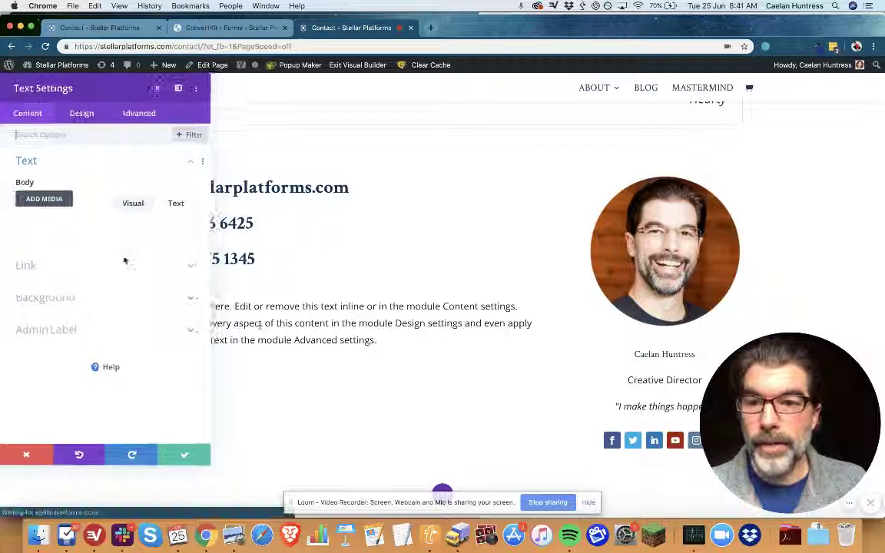
key("super+a")
key("super+v")
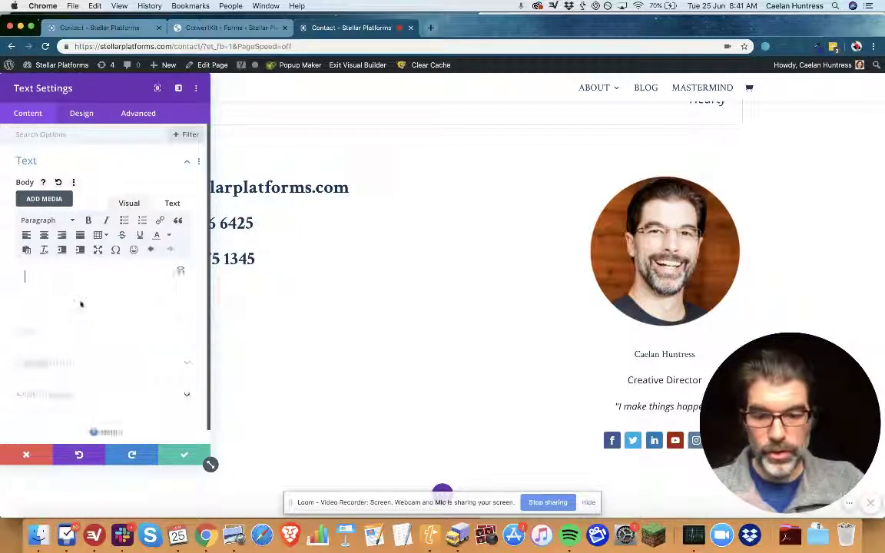
type("[gravityform id=\"1\" title=\"false\" description=\"false\"]")
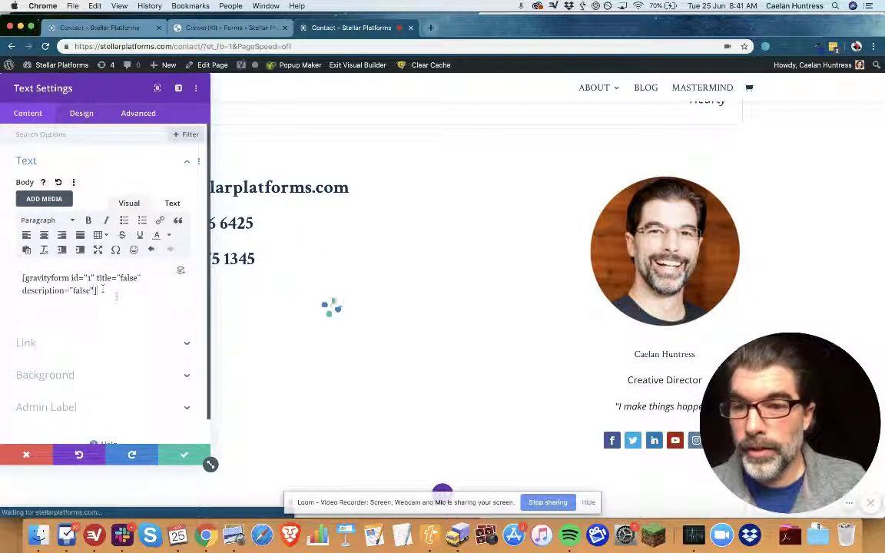
left_click(185, 457)
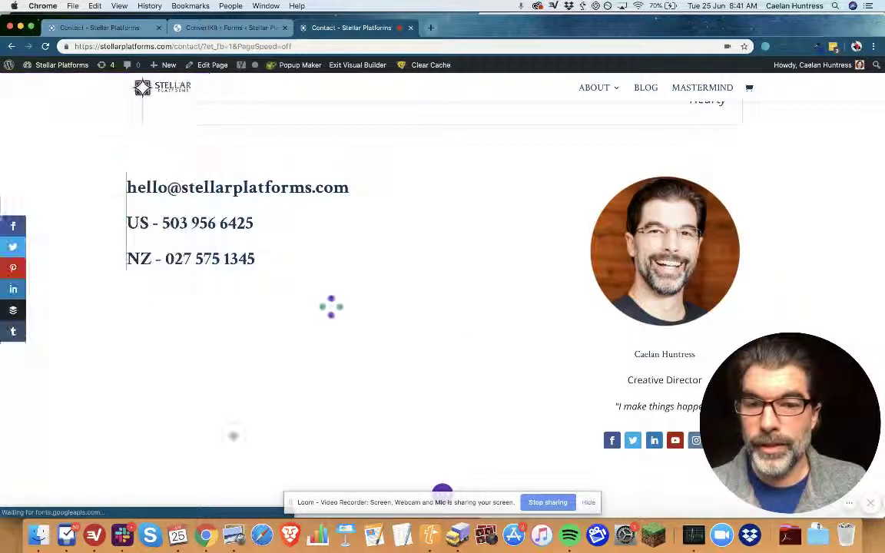
scroll(399, 315, "down", 4)
scroll(401, 319, "up", 2)
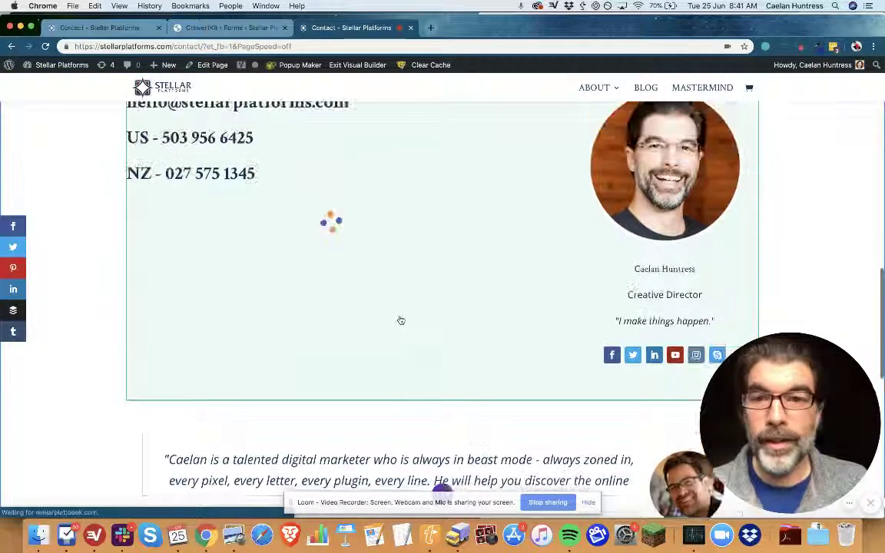
Step: Add a second checkboxes field to the Contact form, labelled "Subscribe to the 5-day lead generation challenge, too?"
left_click(234, 29)
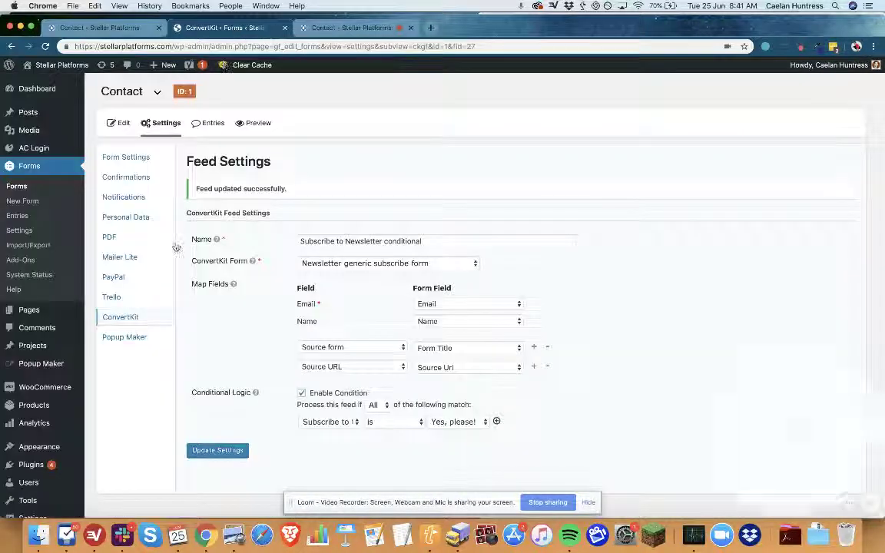
left_click(119, 123)
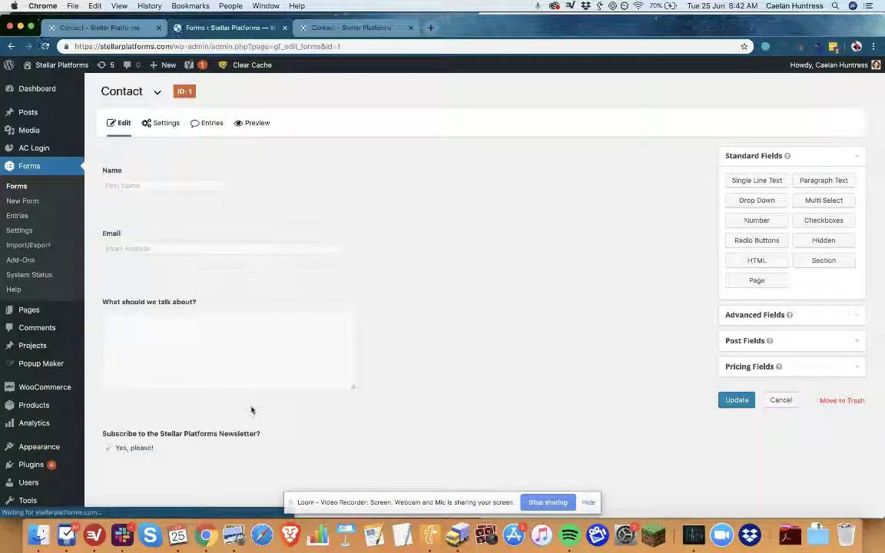
scroll(250, 410, "down", 2)
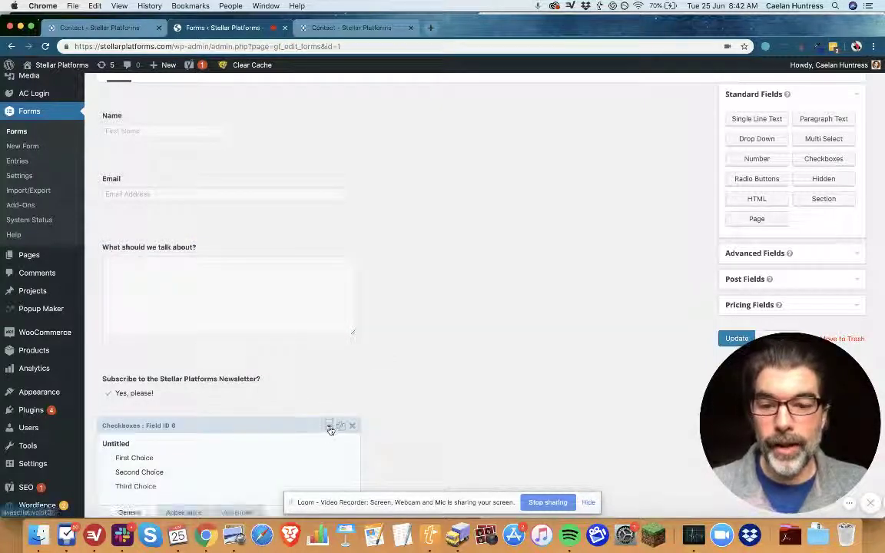
left_click(268, 441)
scroll(237, 458, "down", 3)
left_click(203, 417)
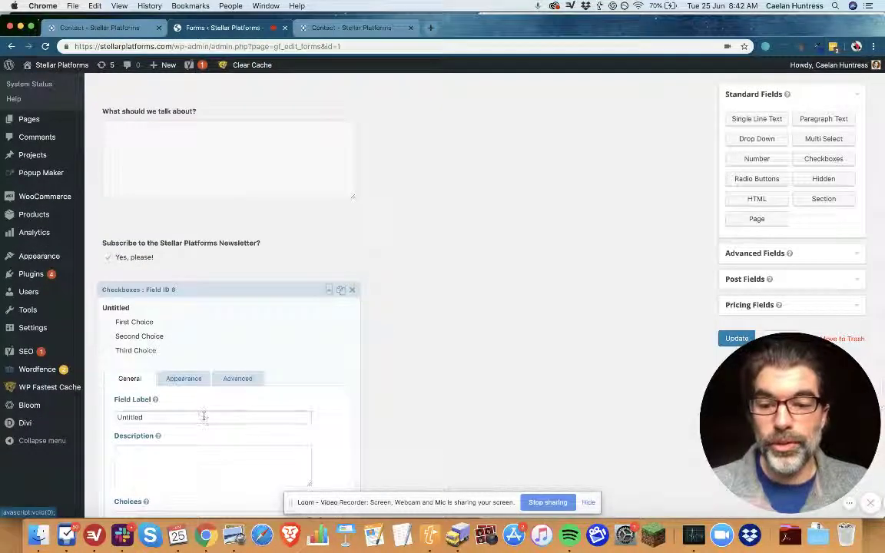
key("super+a")
type("Subscrib")
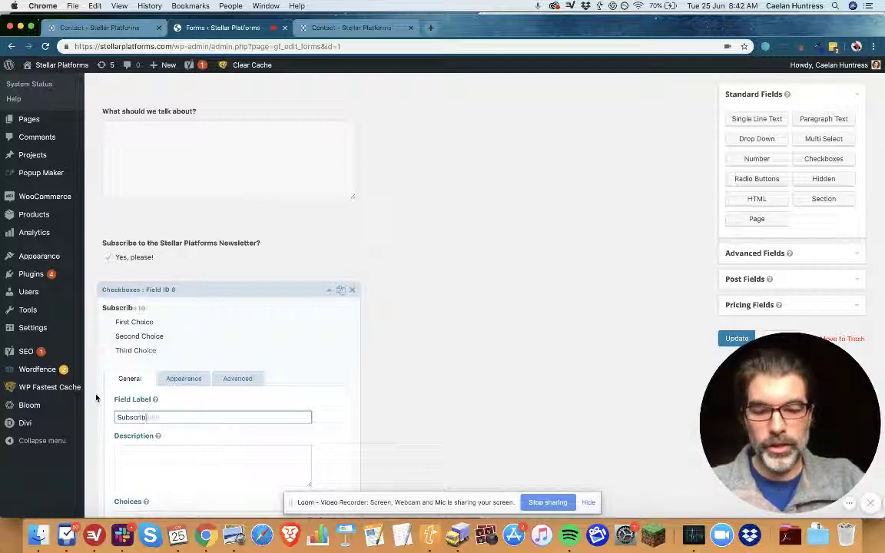
type("e to the 5-day l")
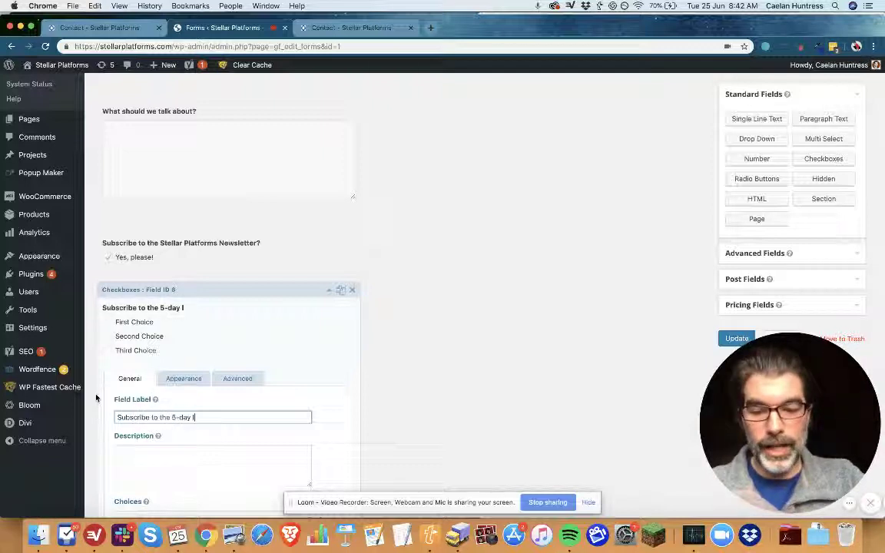
type("ead generat")
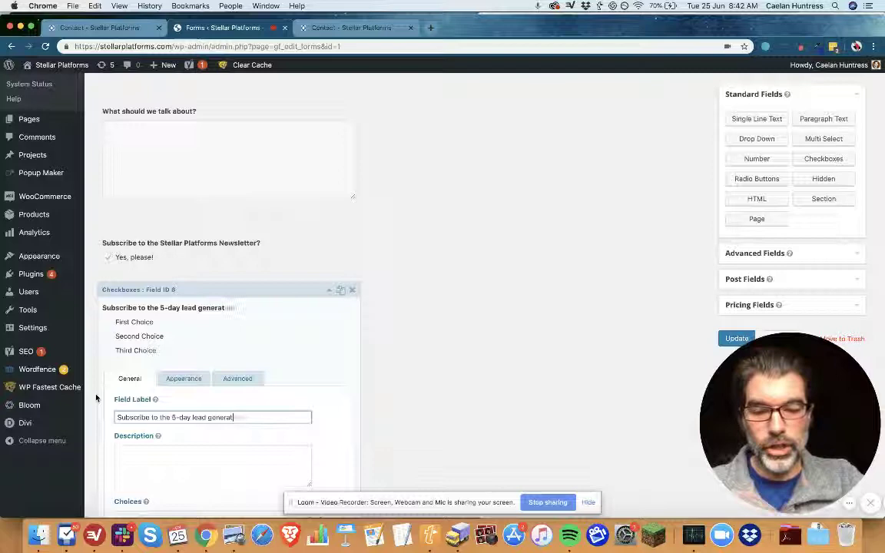
type("ion challenge, too?")
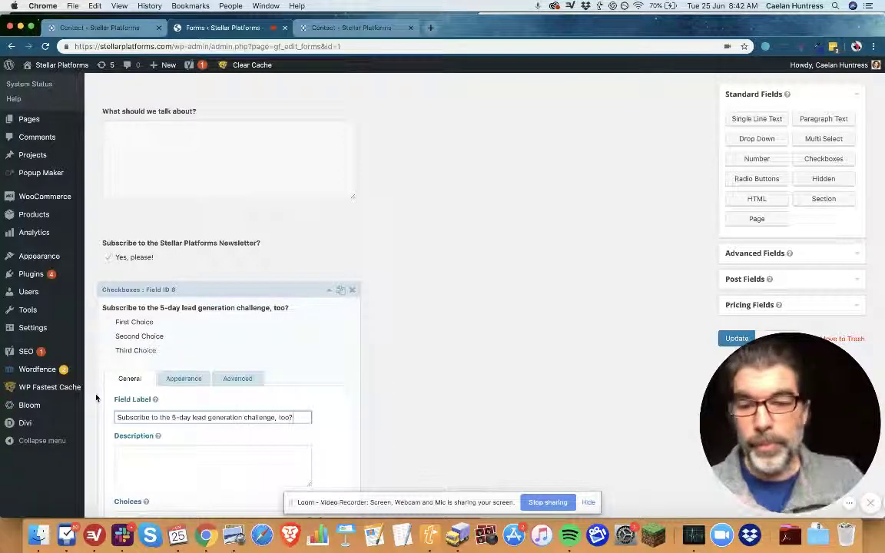
Step: Rename the challenge field's first choice "Yes, please!" and remove the second and third choices
scroll(96, 398, "down", 3)
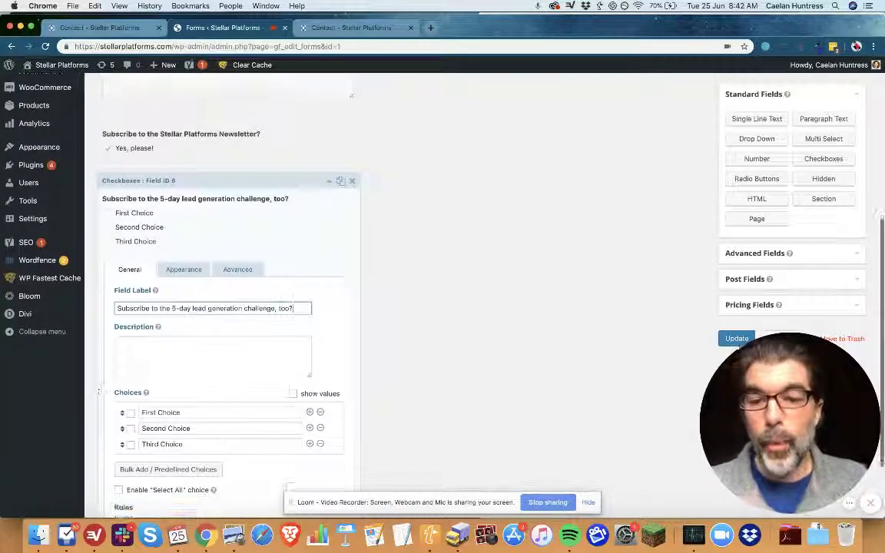
triple_click(156, 412)
type("Yes, please!")
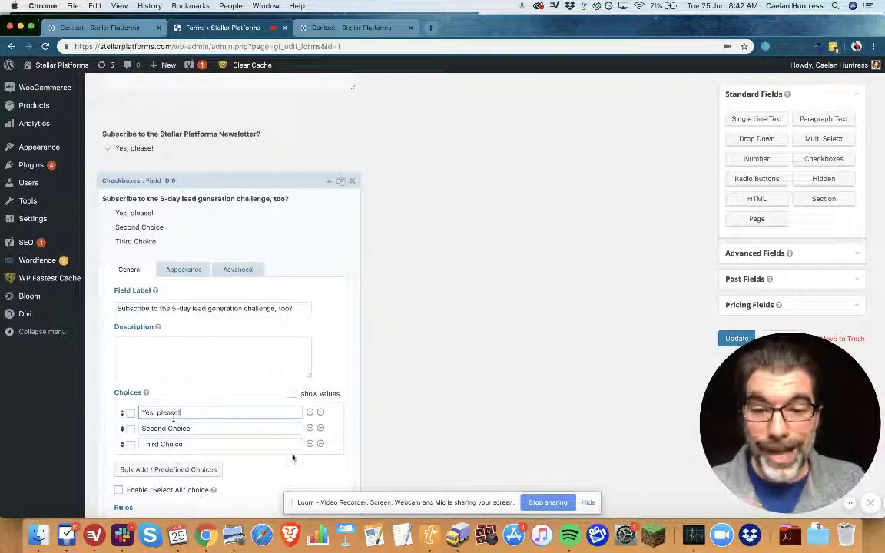
left_click(320, 428)
left_click(320, 414)
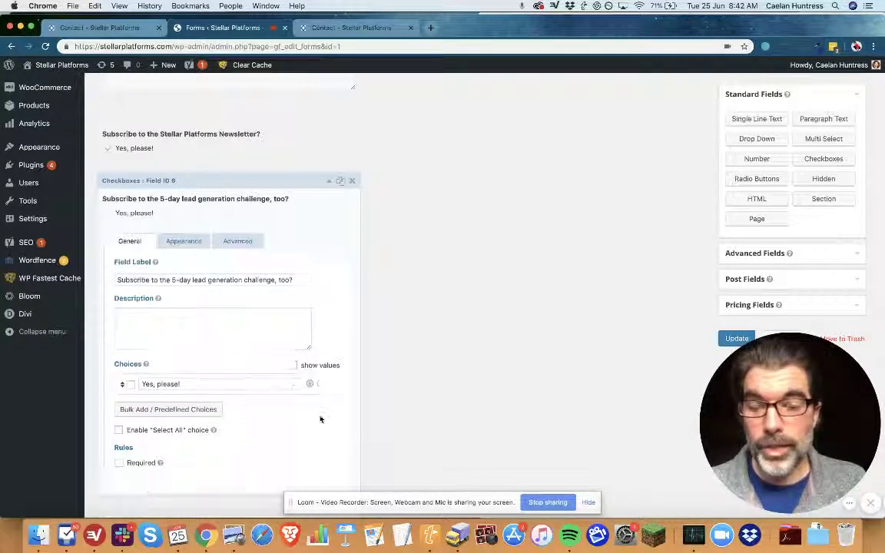
Step: Show the challenge field only if "Subscribe to the Stellar Platforms Newsletter?" is "Yes, please!", and update the form
left_click(239, 243)
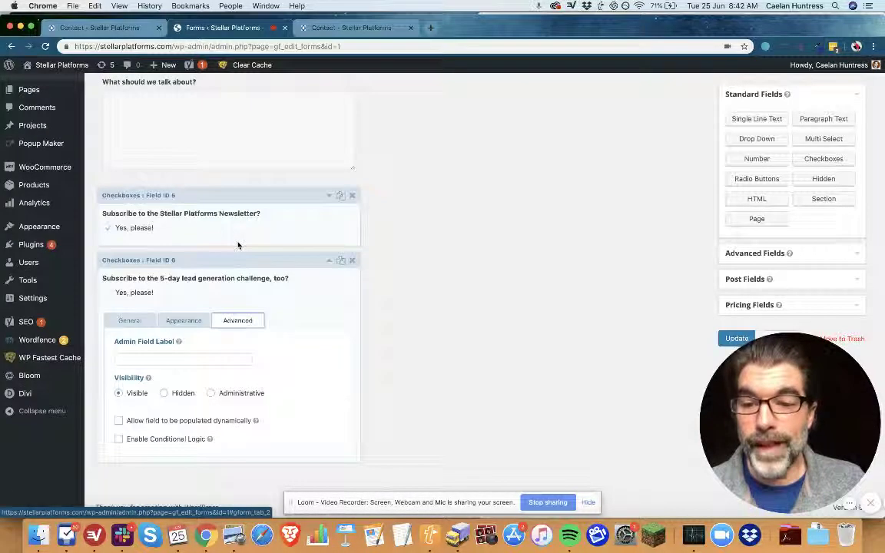
left_click(118, 439)
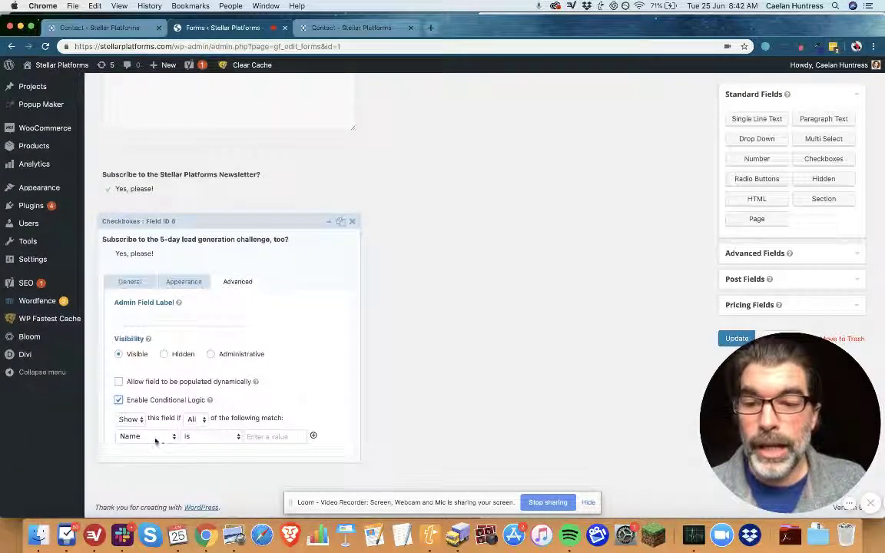
left_click(156, 436)
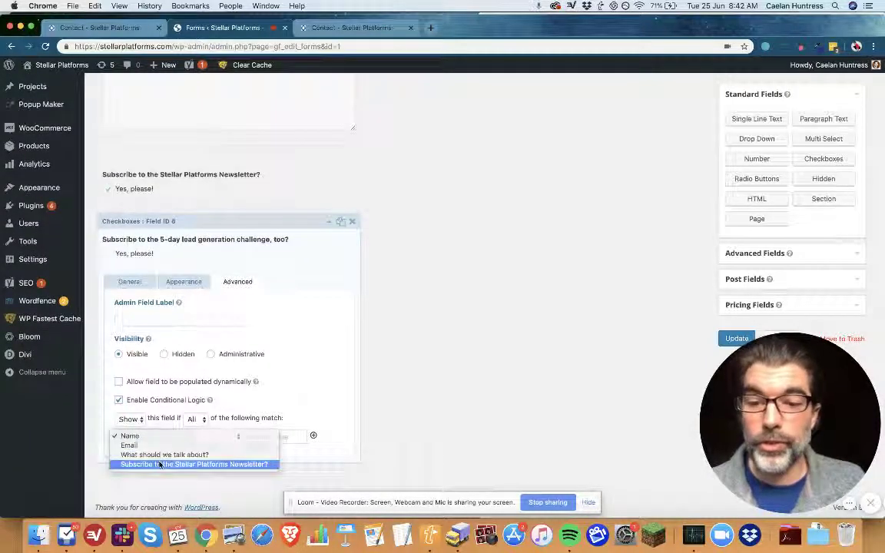
left_click(159, 463)
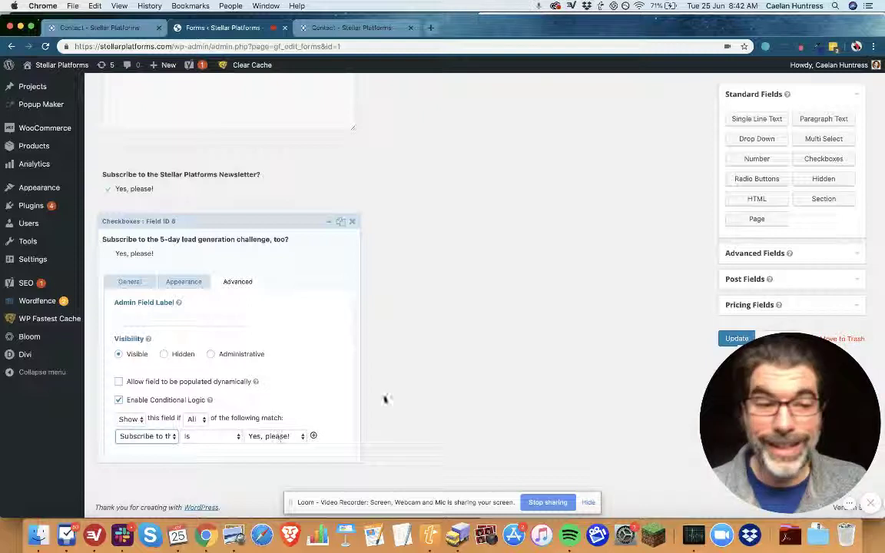
left_click_drag(769, 360, 619, 356)
left_click(734, 337)
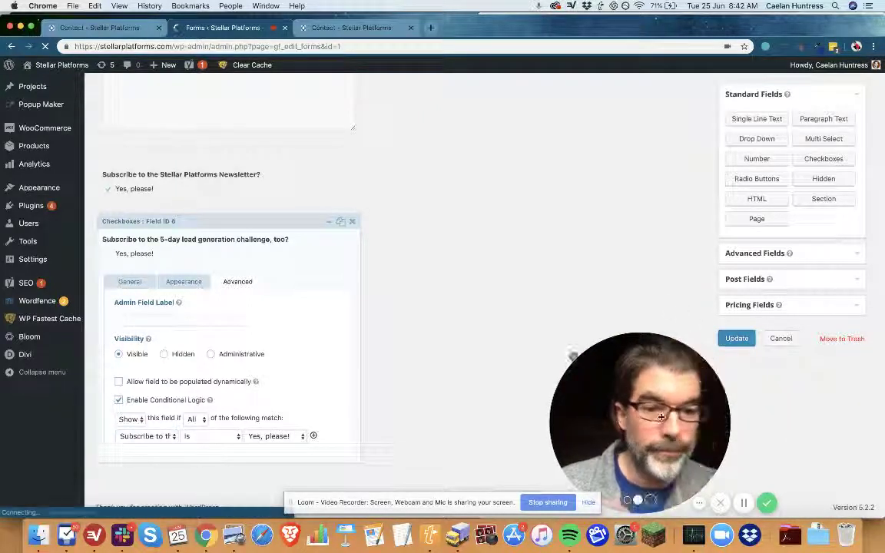
left_click_drag(660, 417, 840, 420)
Step: Save the Contact page's changes in the visual builder
key("ctrl+Tab")
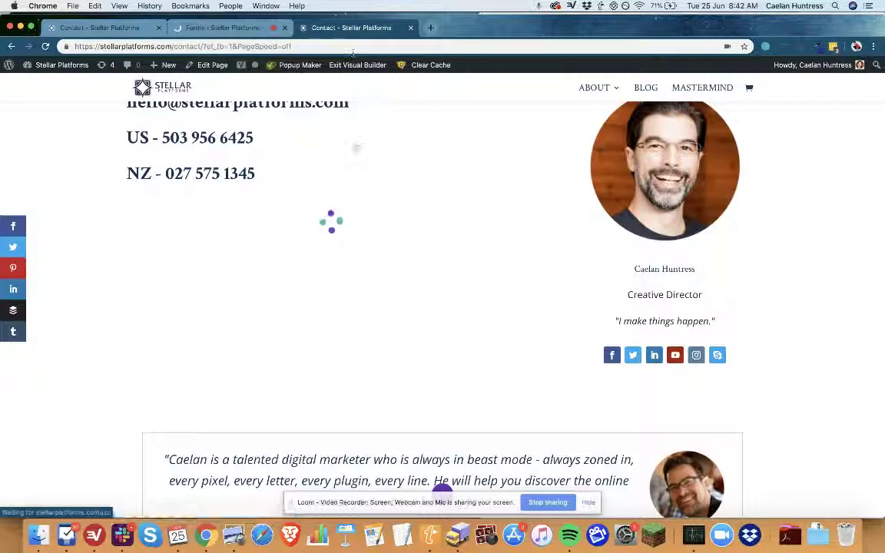
key("ctrl+Tab")
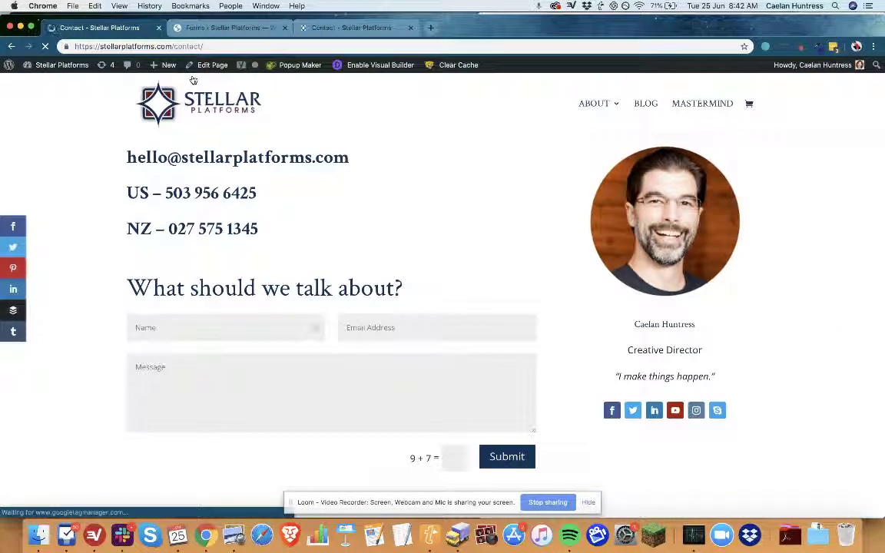
left_click(340, 26)
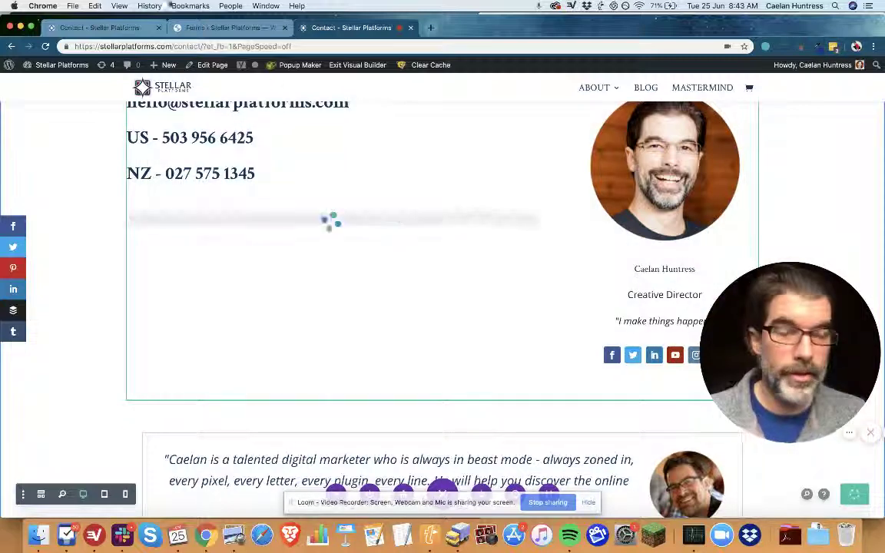
Step: Reload the live Contact page, examine the embedded form's newsletter and challenge checkboxes, and return to the Contact form editor
left_click(140, 29)
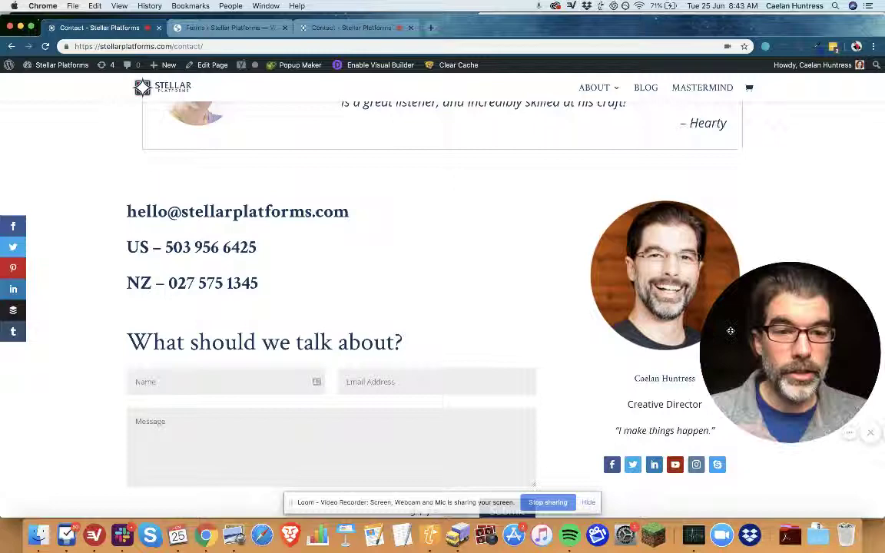
scroll(591, 345, "down", 2)
key("super+r")
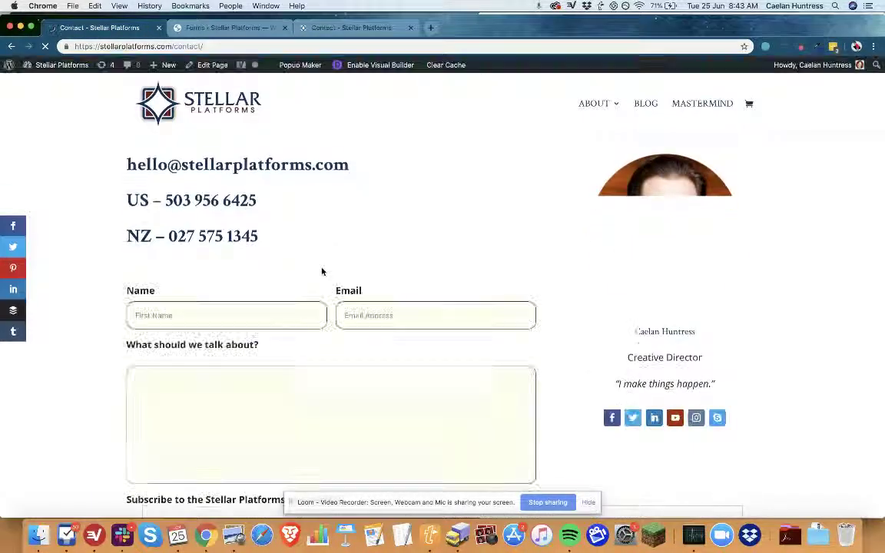
scroll(460, 214, "down", 3)
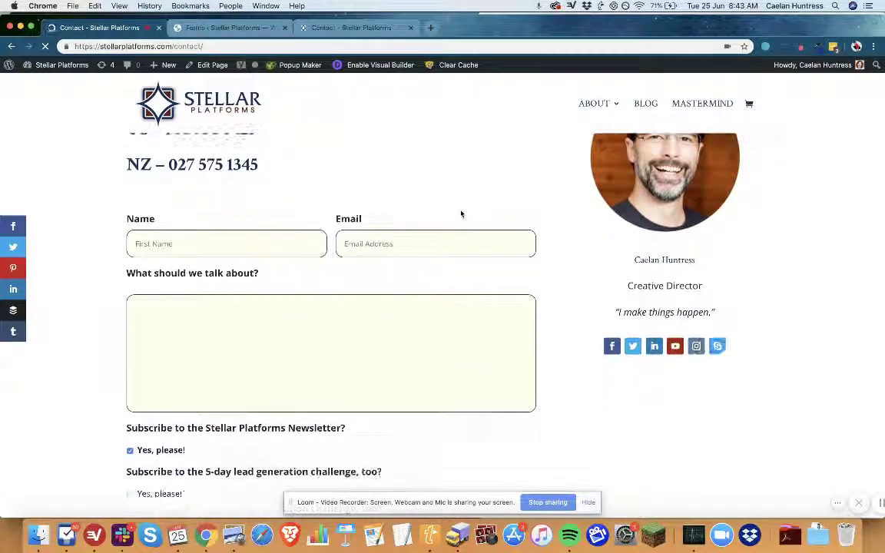
scroll(461, 214, "down", 3)
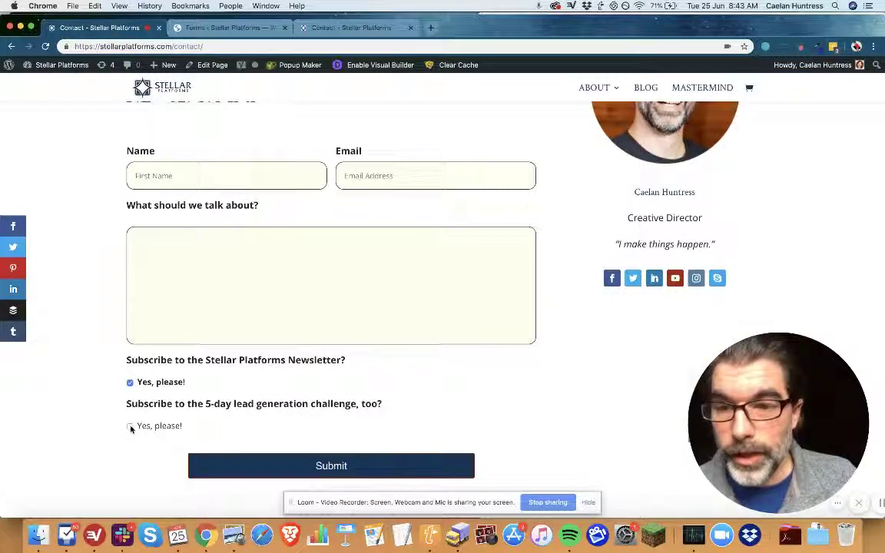
left_click(190, 28)
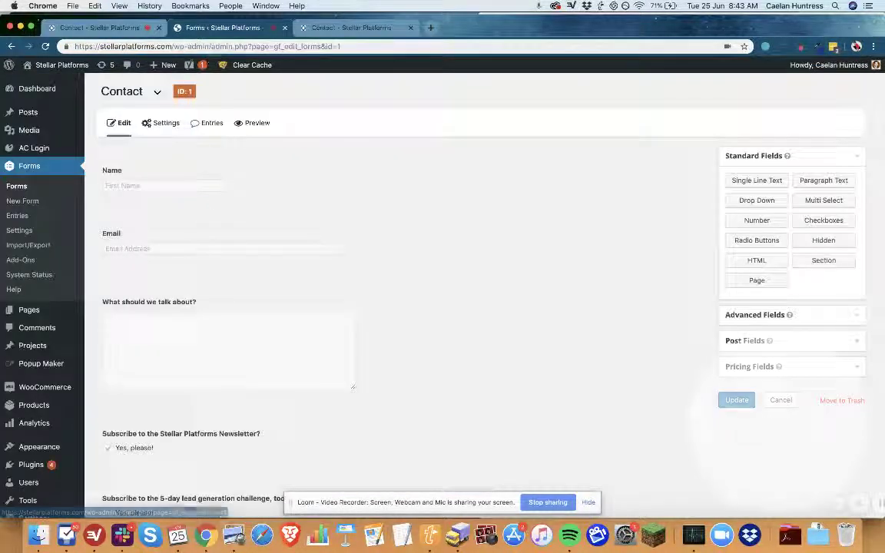
Step: Make the newsletter field's "Yes, please!" choice unselected by default and update the Contact form
left_click(138, 29)
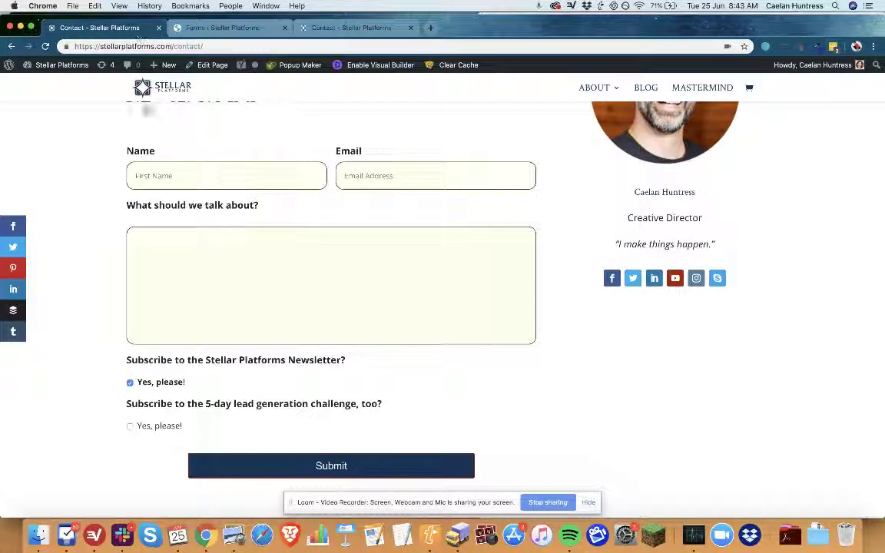
left_click(129, 383)
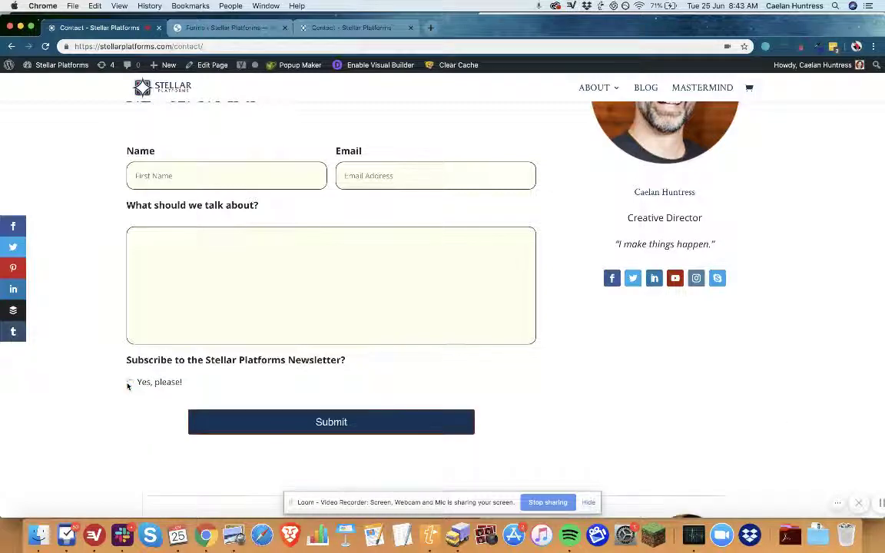
left_click(245, 30)
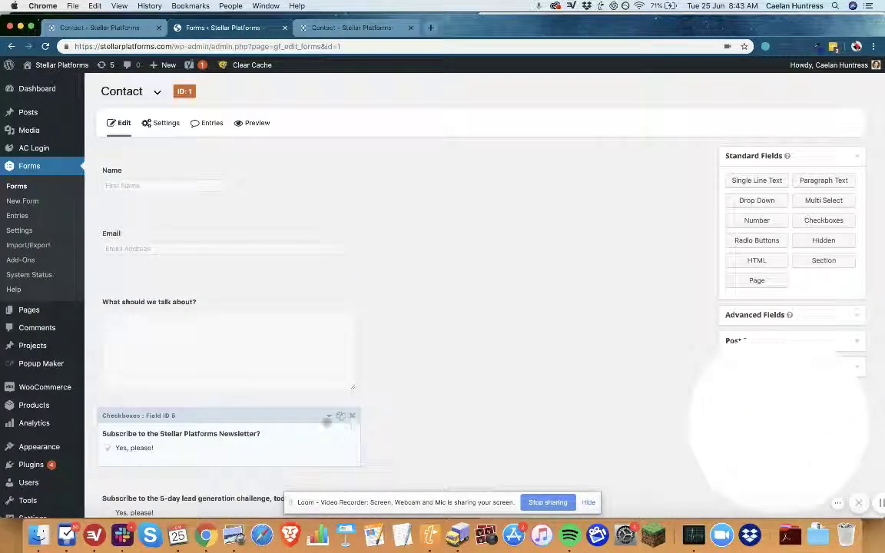
left_click(328, 420)
scroll(153, 430, "down", 5)
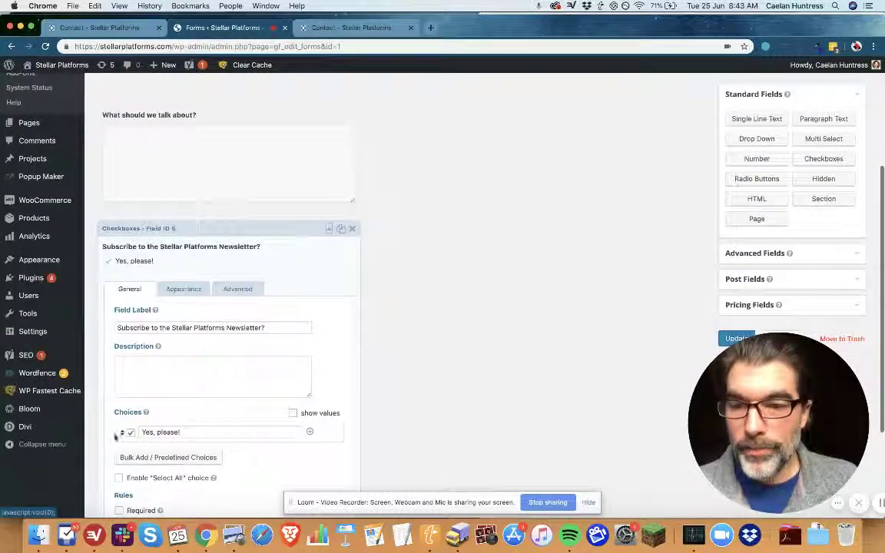
left_click(730, 338)
Step: Delete the newsletter subscription section above the "Let's talk." banner in the visual builder and save the Contact page
left_click(100, 28)
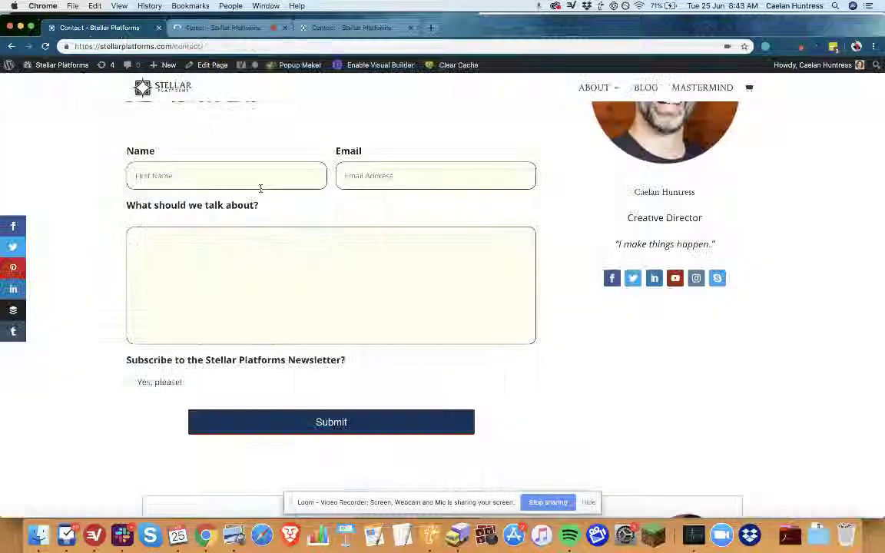
left_click(351, 28)
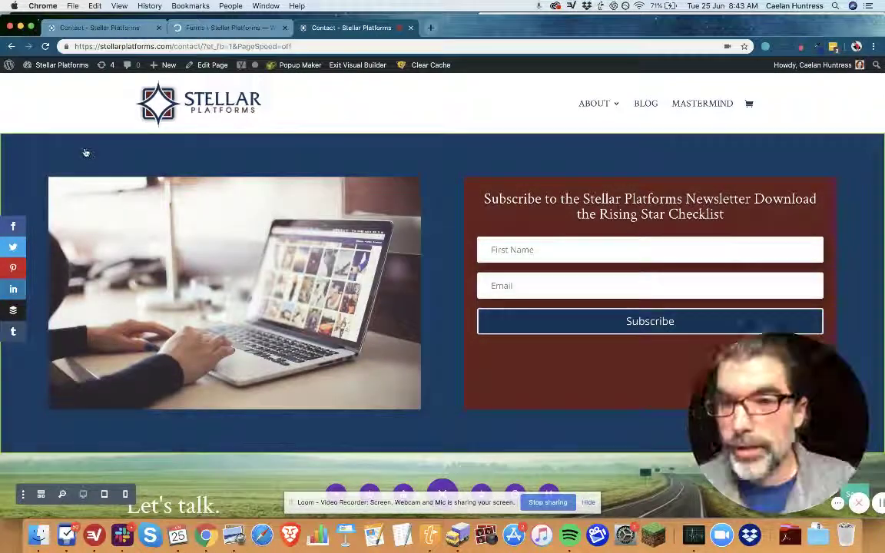
left_click(73, 145)
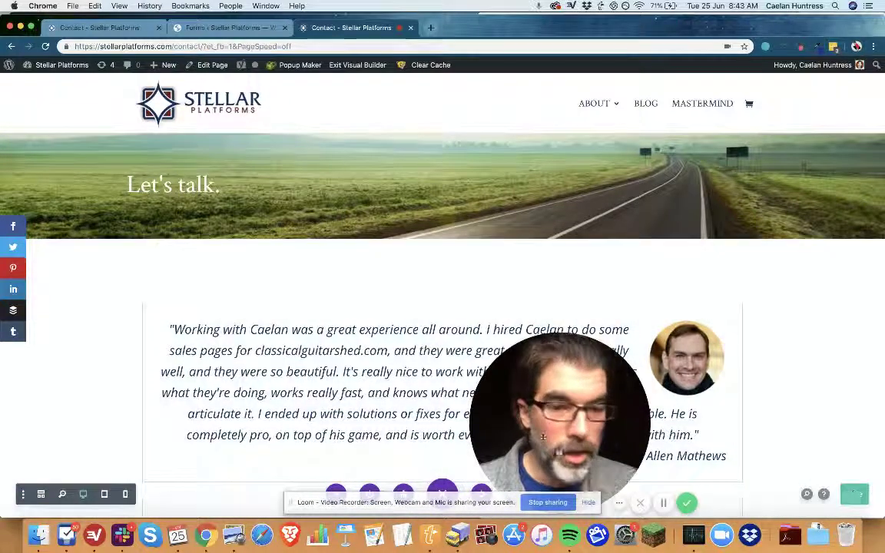
left_click_drag(535, 436, 776, 443)
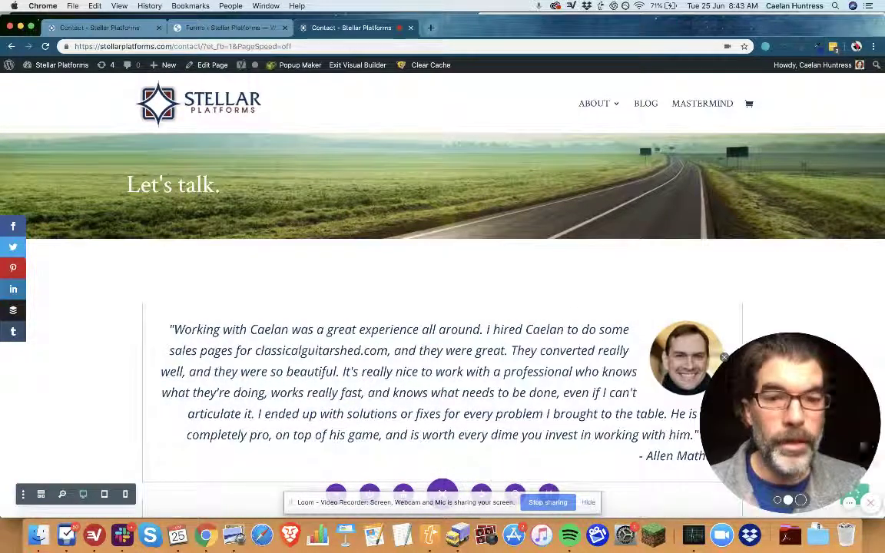
Step: Test the newsletter and challenge checkboxes on the live Contact page by selecting "Yes, please!" for both
left_click(100, 28)
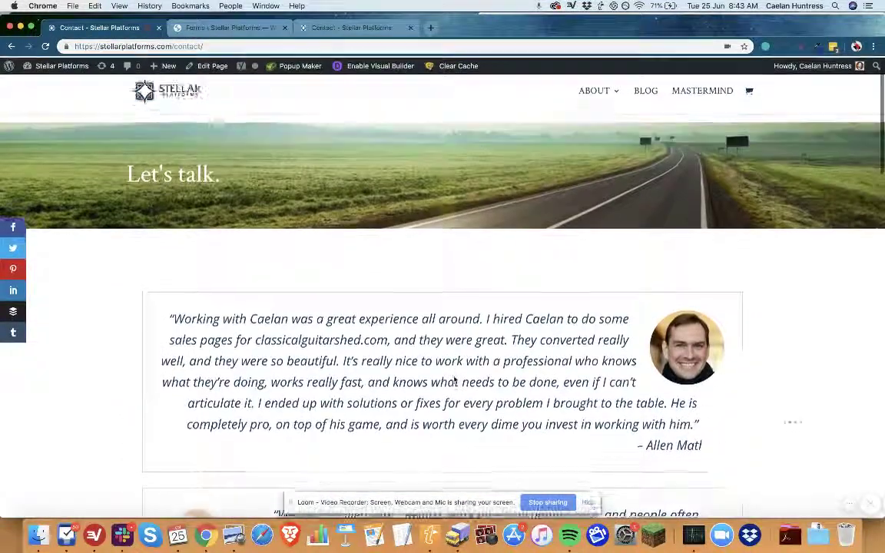
scroll(454, 380, "down", 6)
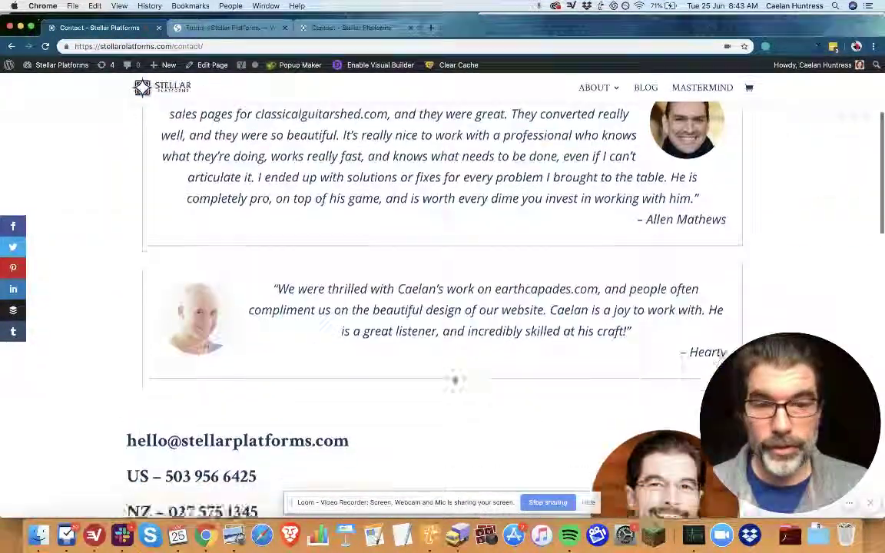
scroll(454, 380, "down", 7)
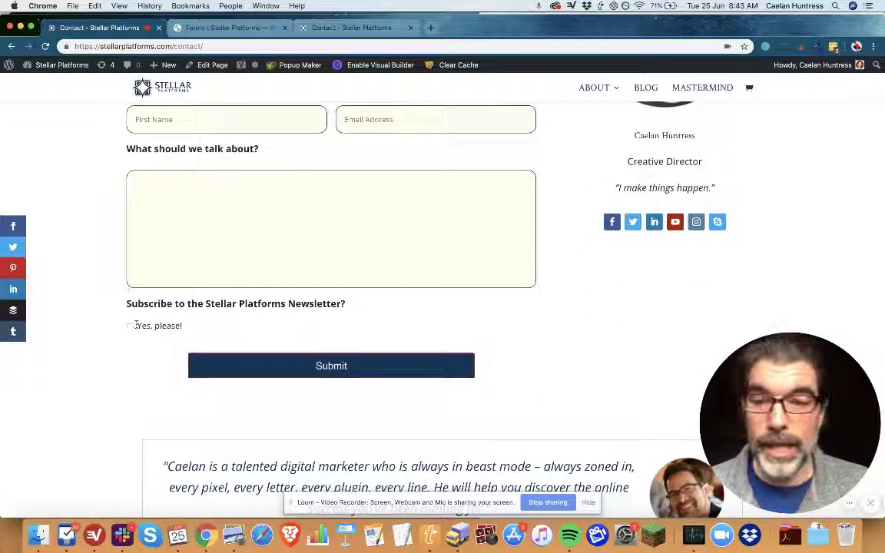
scroll(137, 342, "up", 1)
left_click(130, 367)
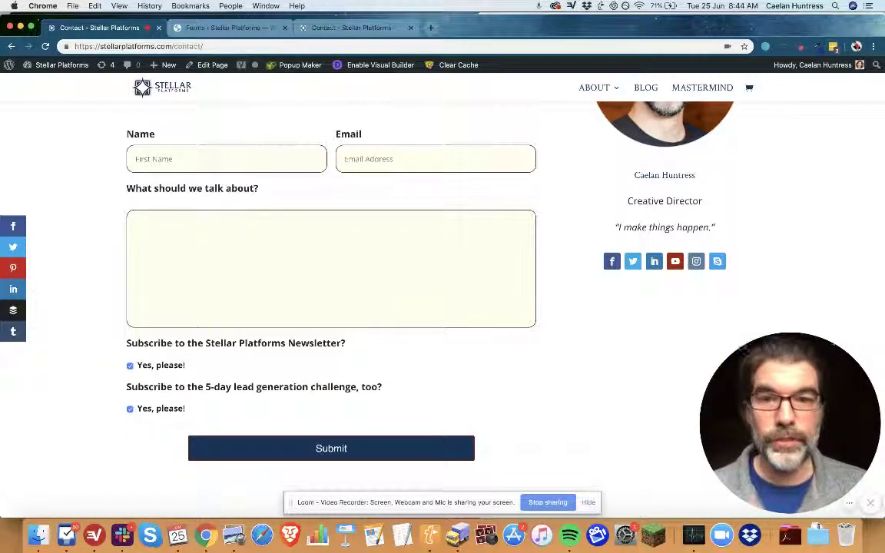
Step: Add a ConvertKit feed to the Contact form named "5-day subscribe", using the ConvertKit form "L13S - Webinar - 13 Secrets of Sales Funnels"
left_click(214, 23)
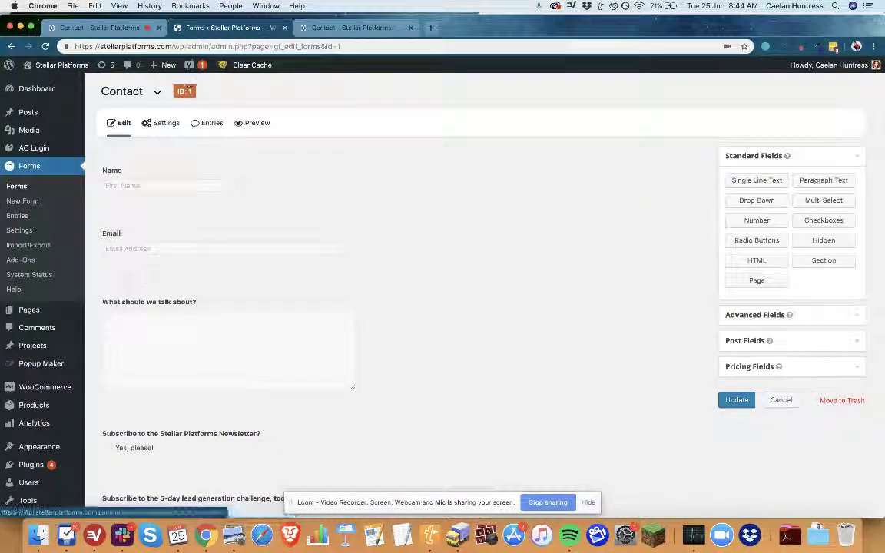
mouse_move(162, 124)
left_click(168, 300)
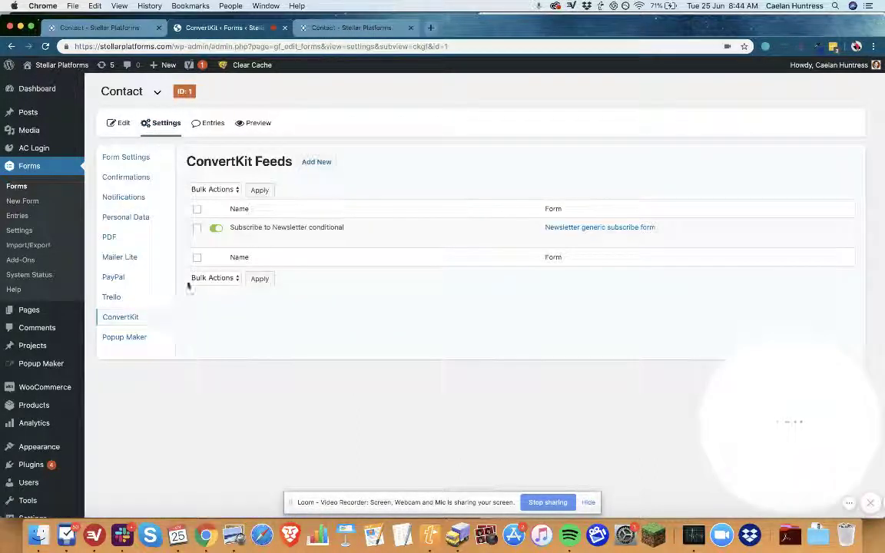
left_click(317, 163)
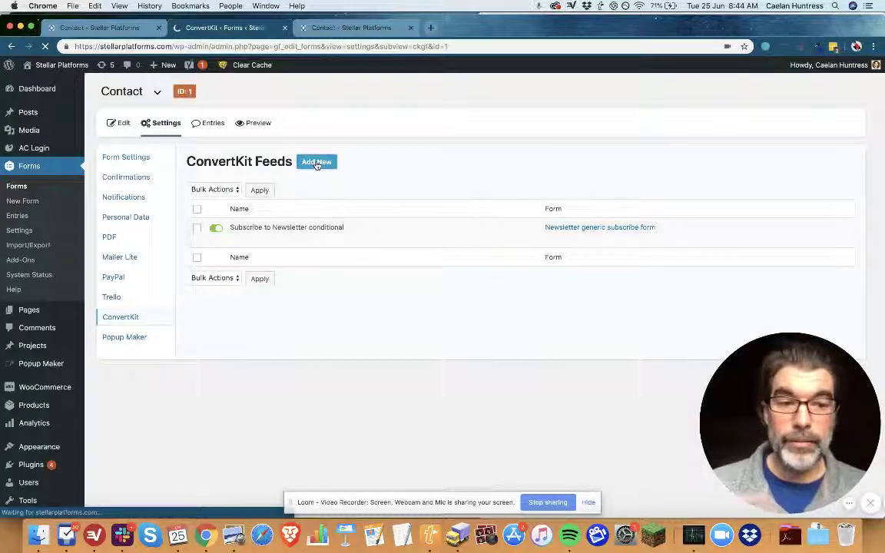
left_click(321, 209)
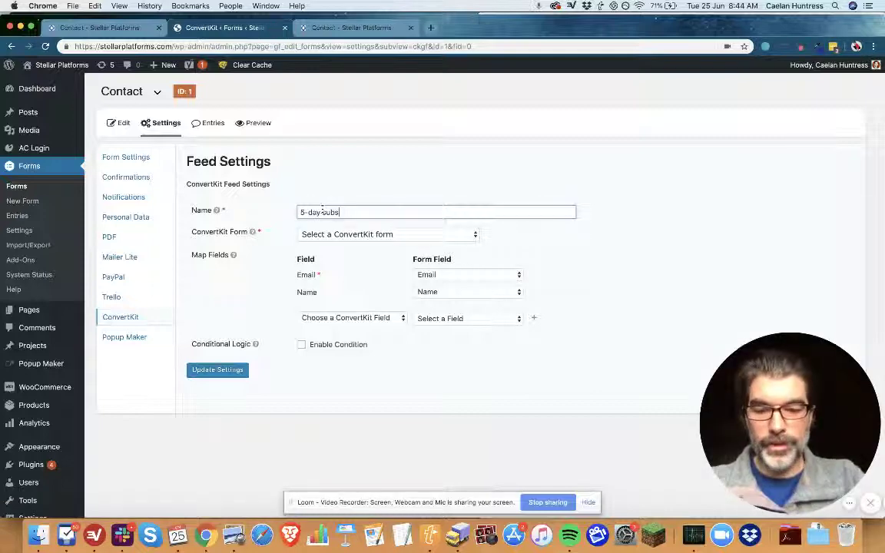
left_click(388, 235)
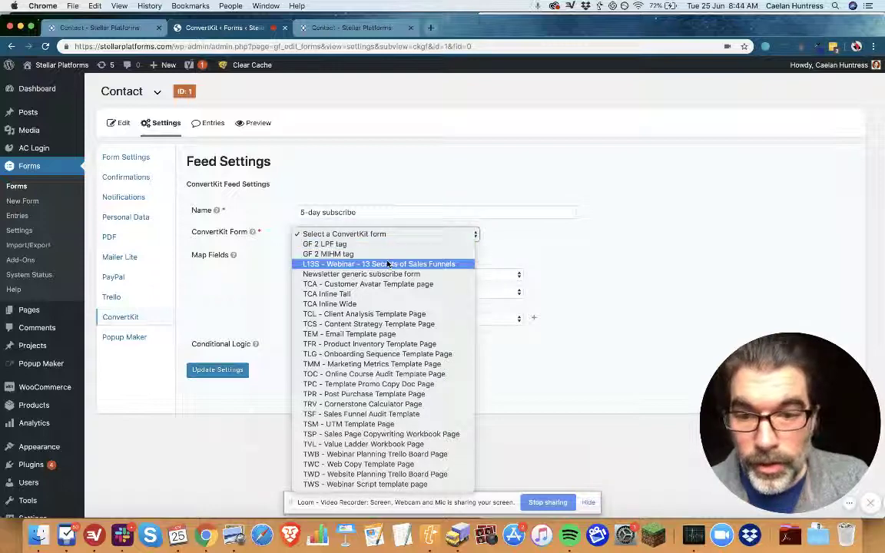
left_click(388, 264)
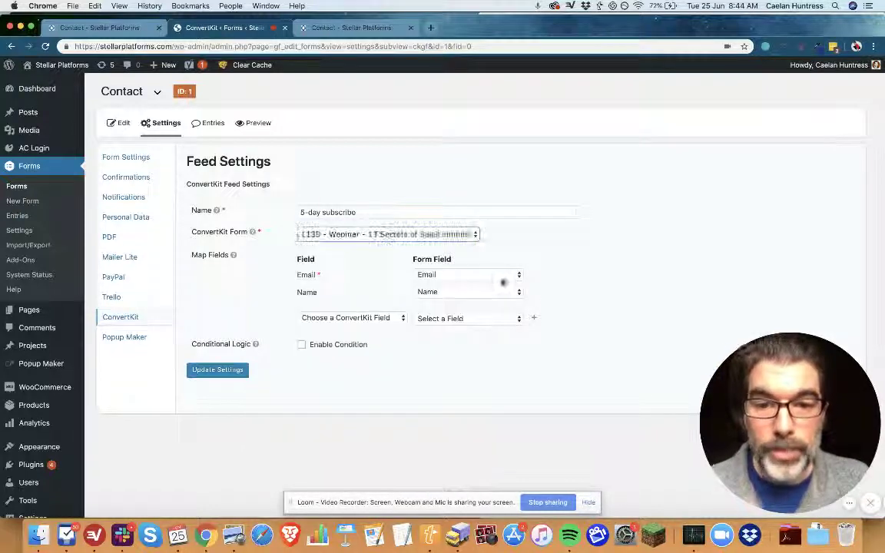
Step: Map the feed's ConvertKit field Source URL to the form field Source Url
left_click(382, 323)
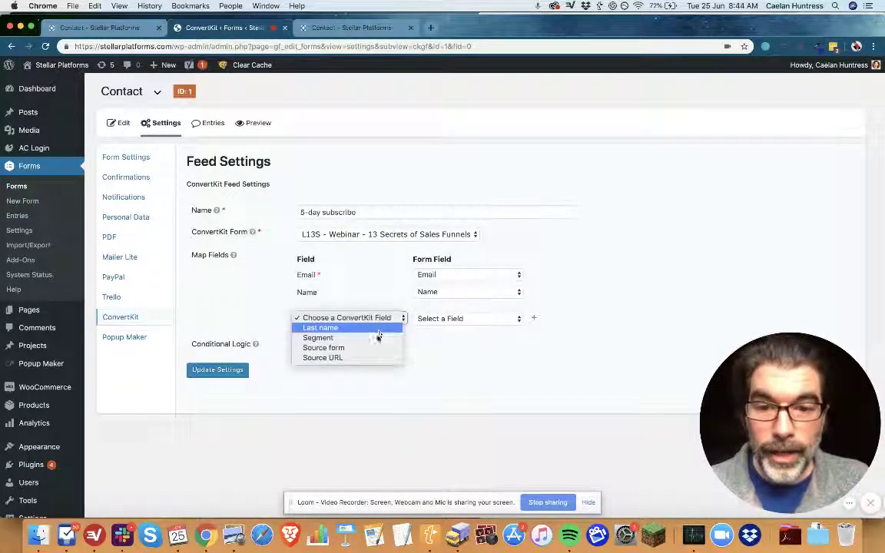
left_click(327, 358)
left_click(465, 321)
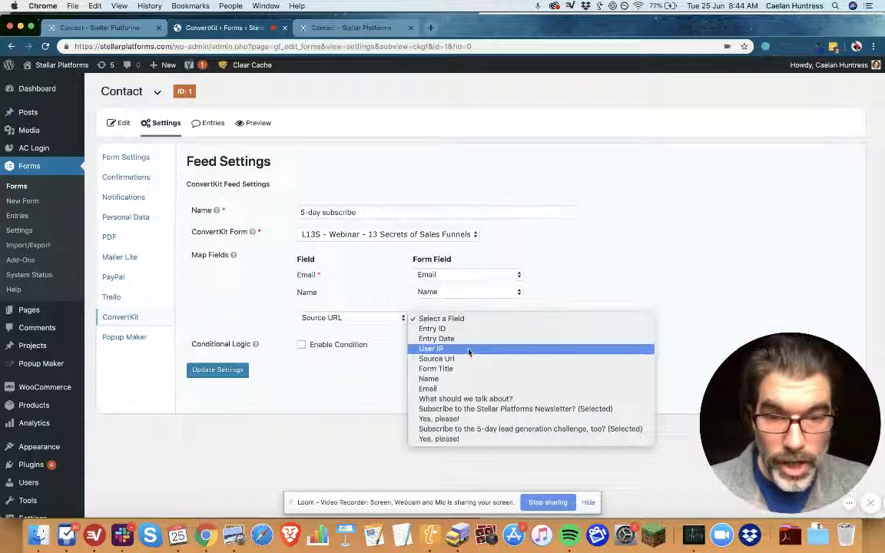
left_click(430, 357)
Step: Enable the feed's condition so it is processed only if "Subscribe to the 5-day lead generation challenge, too?" is "Yes, please!"
left_click(301, 344)
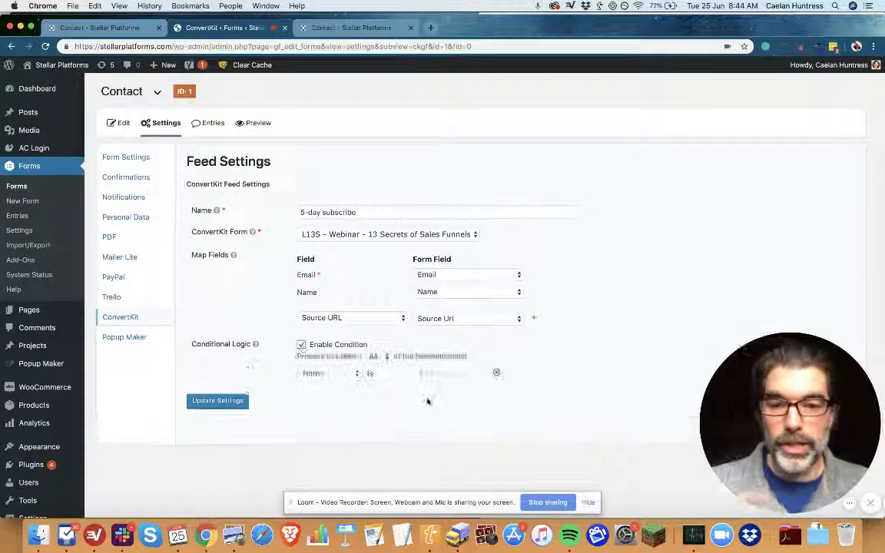
left_click(339, 374)
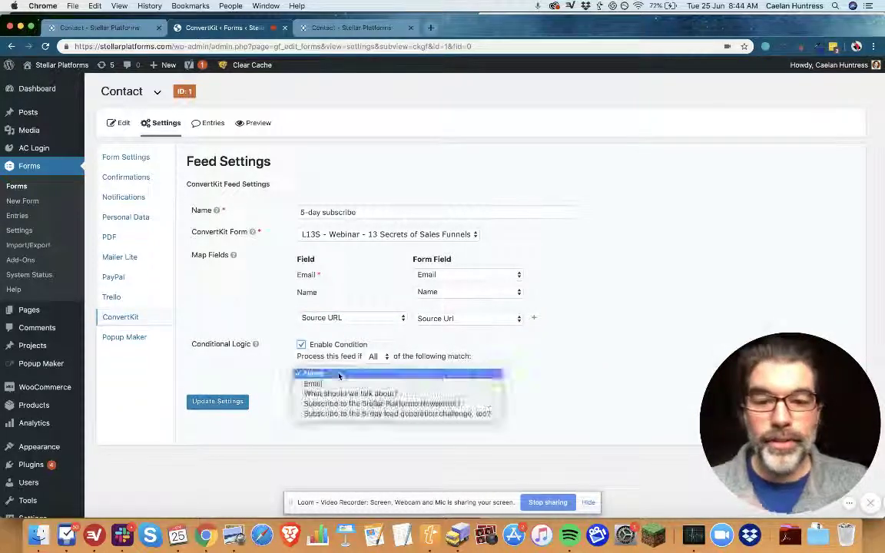
left_click(346, 413)
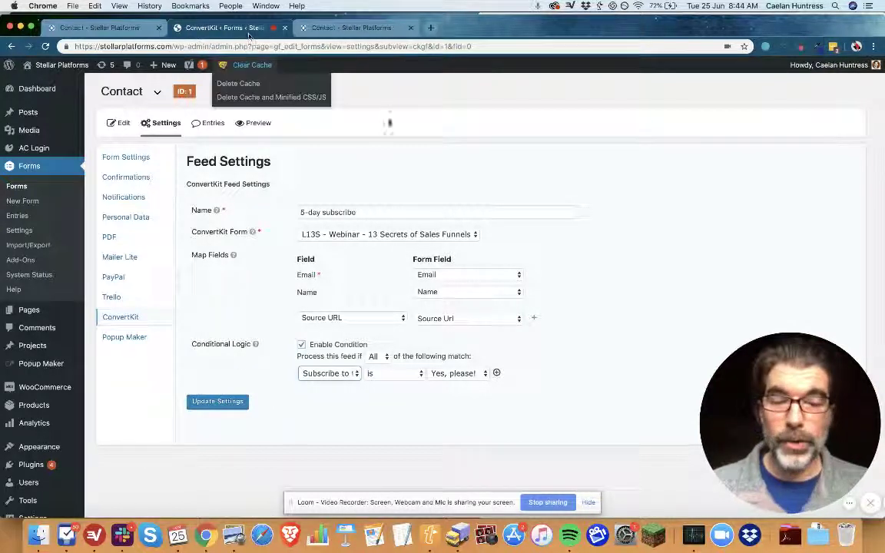
Step: Clear and reselect the newsletter checkbox on the live Contact page to test the challenge field's conditional display
left_click_drag(717, 429, 665, 429)
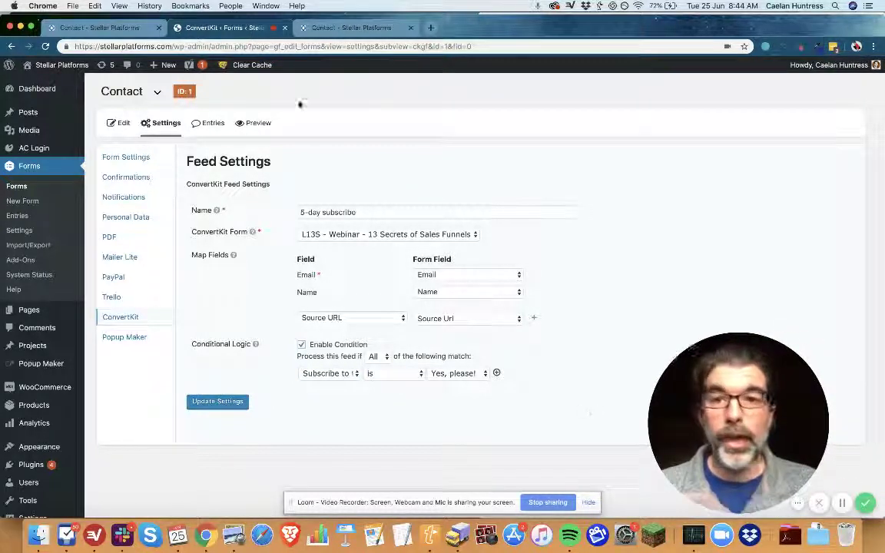
left_click(100, 28)
scroll(316, 282, "up", 3)
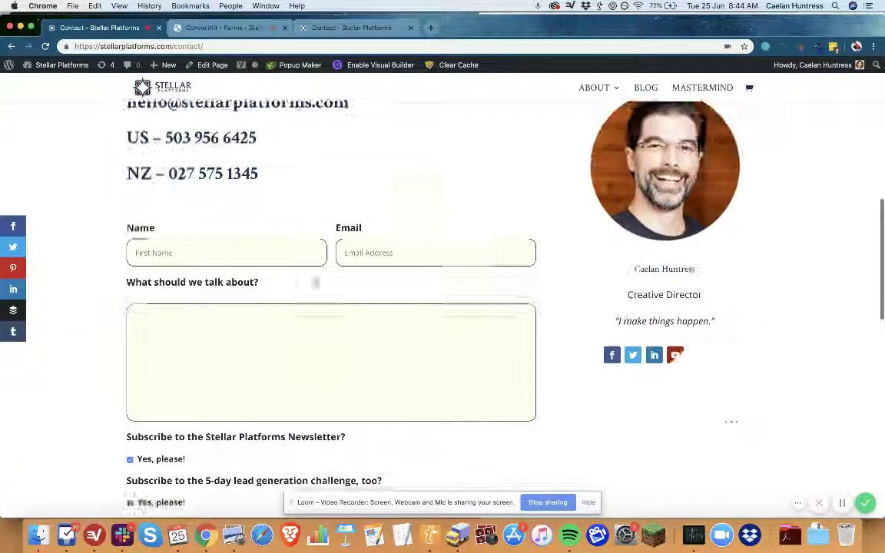
scroll(317, 284, "down", 3)
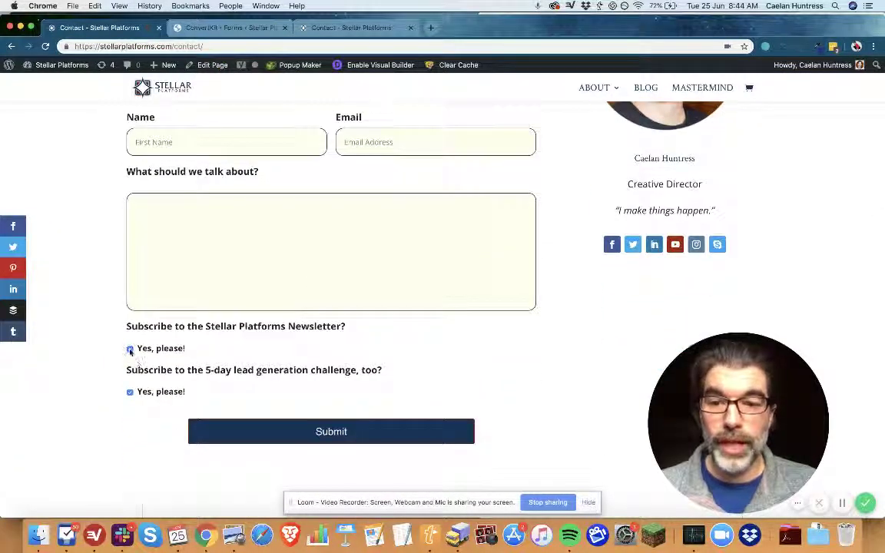
left_click(129, 349)
left_click(129, 349)
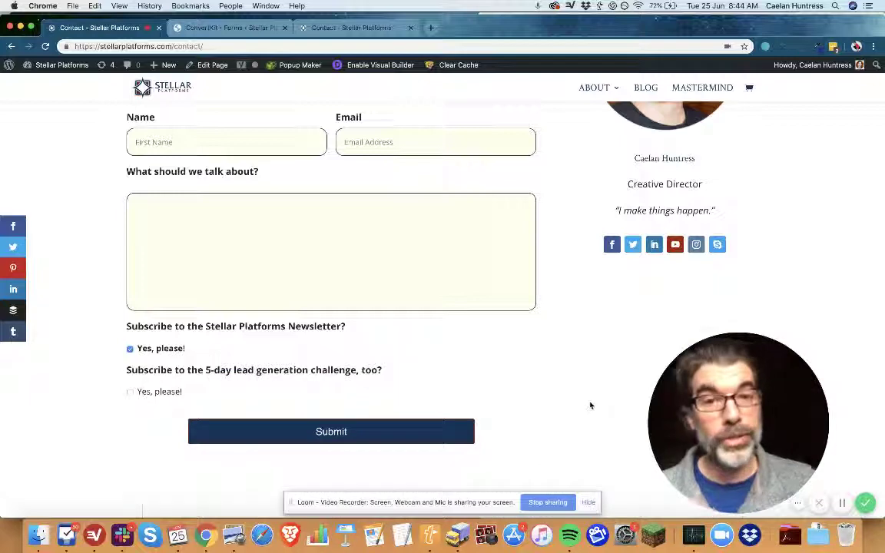